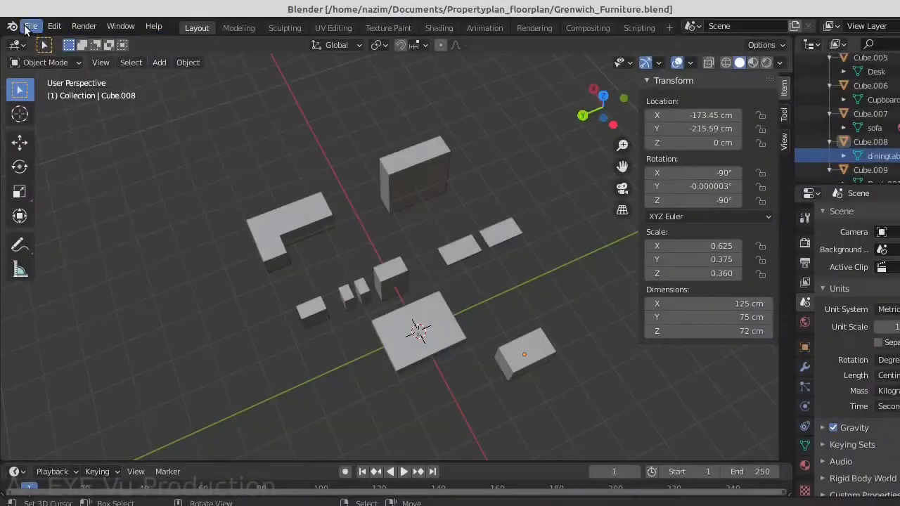
# - Open the recent file Grenwich_Furniture.blend
pyautogui.click(28, 26)
pyautogui.moveTo(69, 74)
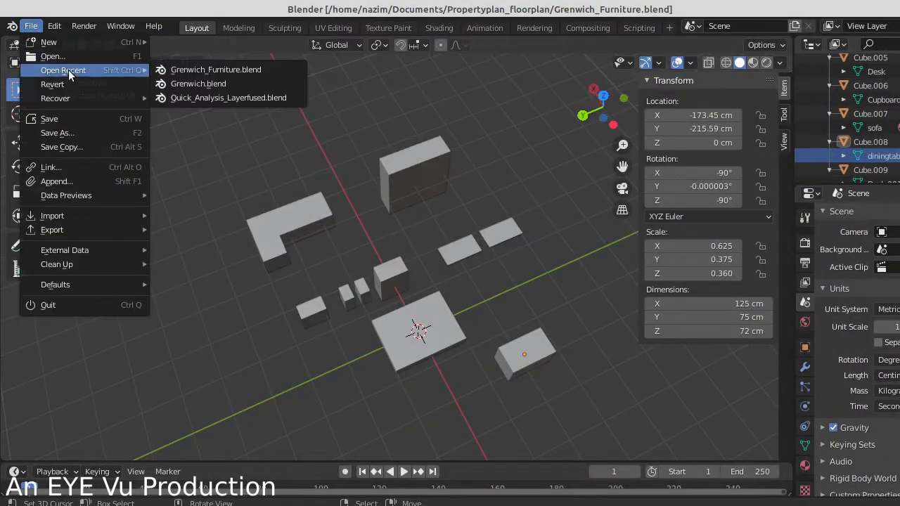
pyautogui.click(287, 71)
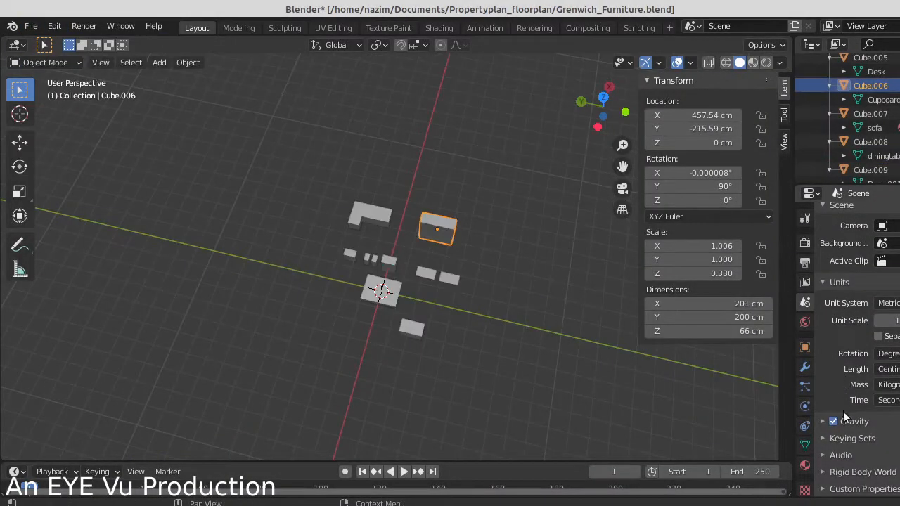
# - Show the active tool settings in the properties and save the furniture file
pyautogui.scroll(1, 854, 450)
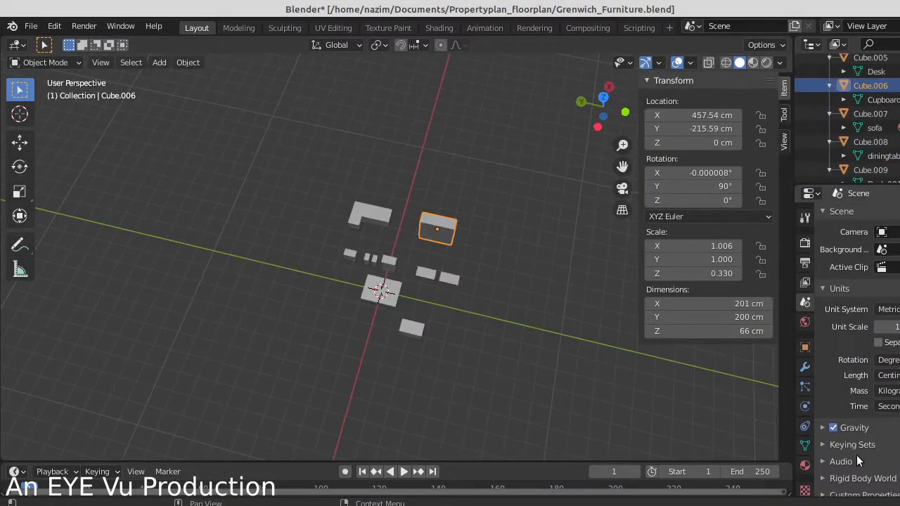
pyautogui.click(805, 218)
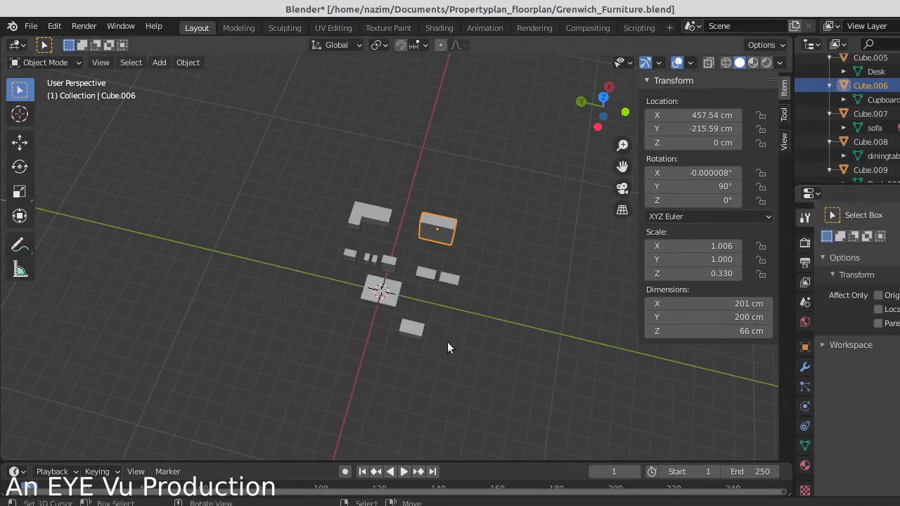
pyautogui.hotkey('ctrl', 's')
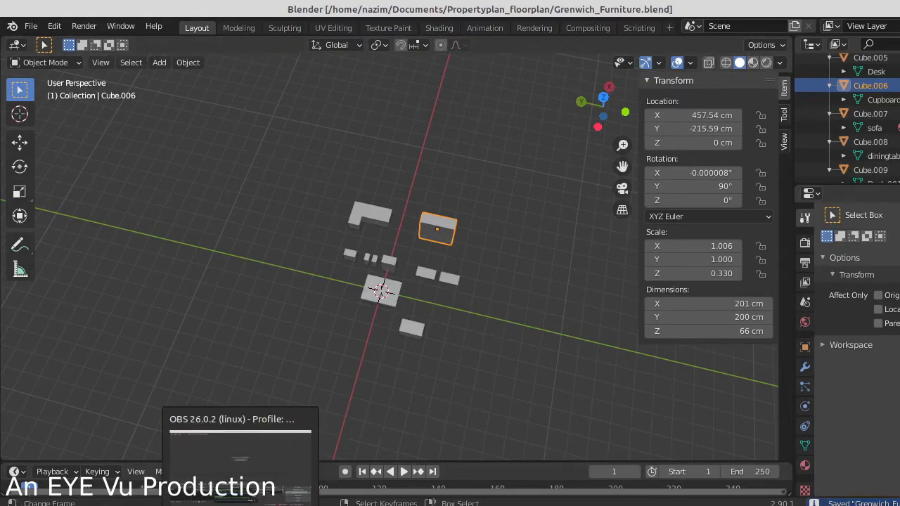
# - Switch to the Grenwich.blend floor plan and link the Sofa collection from Grenwich_Furniture.blend into it
pyautogui.moveTo(274, 503)
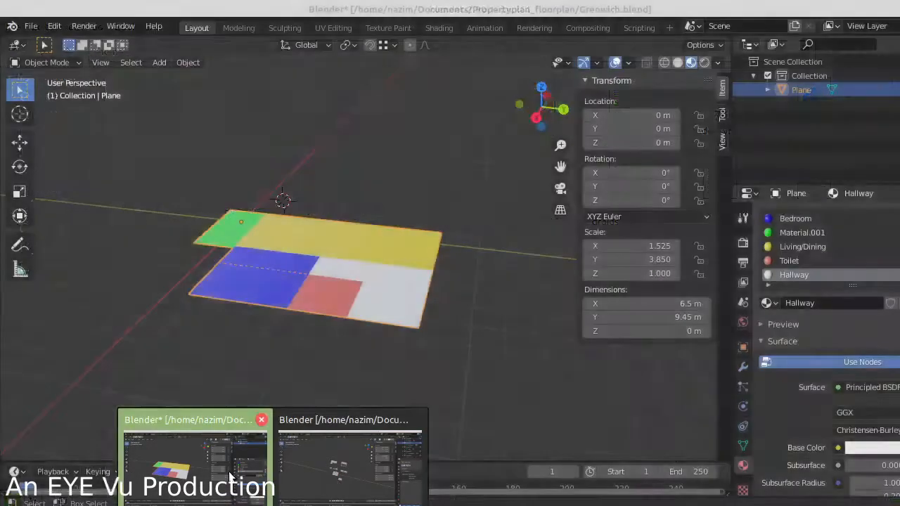
pyautogui.click(193, 461)
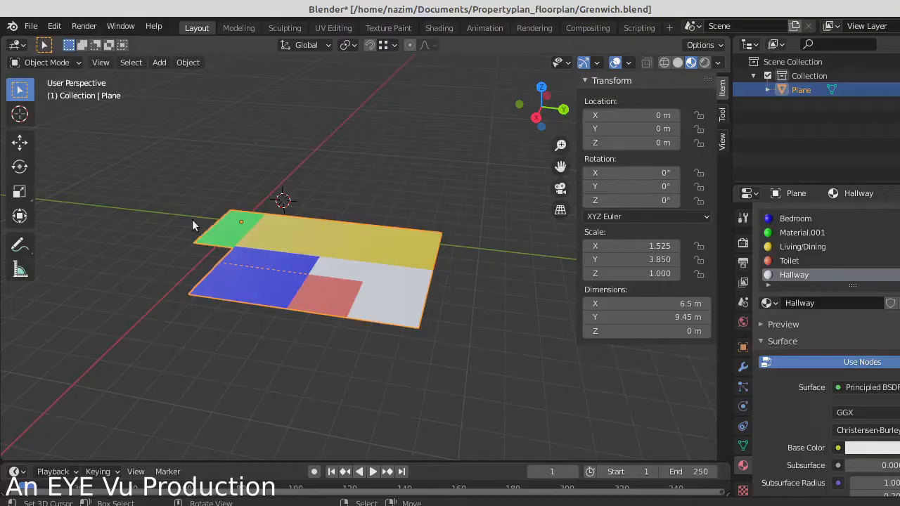
pyautogui.click(33, 26)
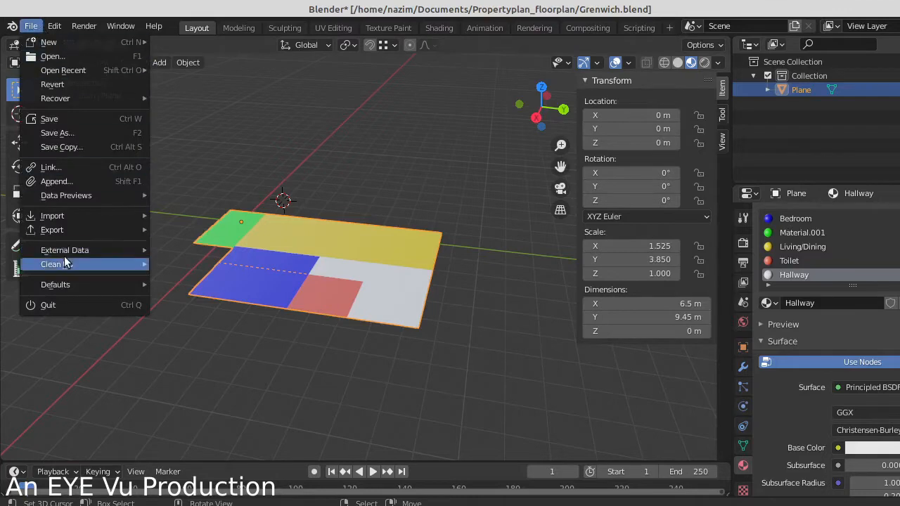
pyautogui.click(59, 166)
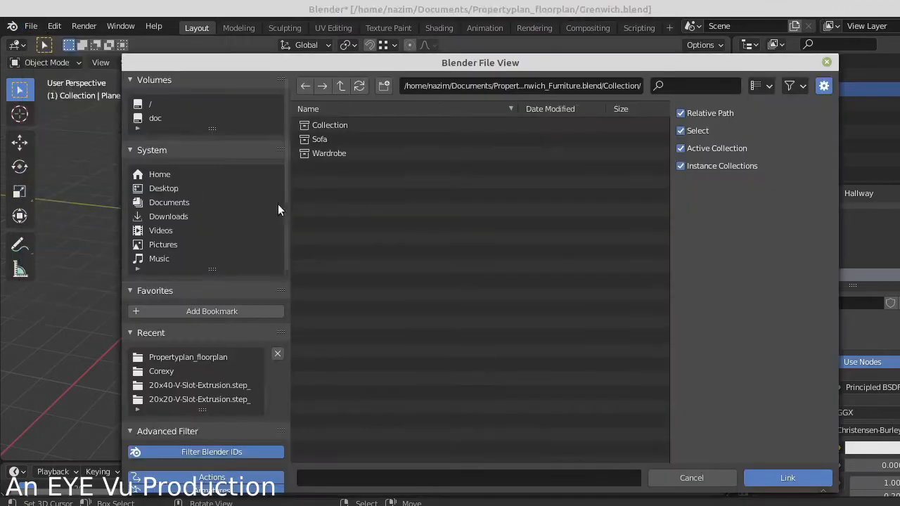
pyautogui.click(333, 139)
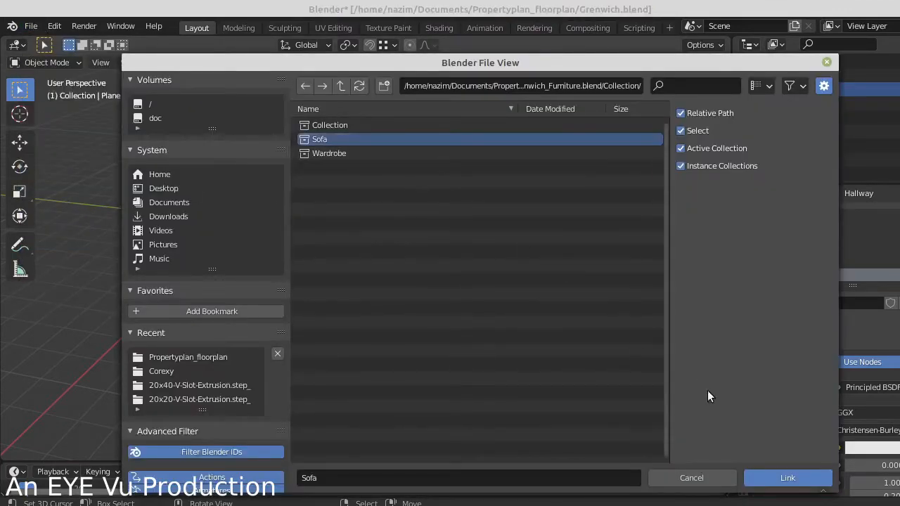
pyautogui.click(786, 478)
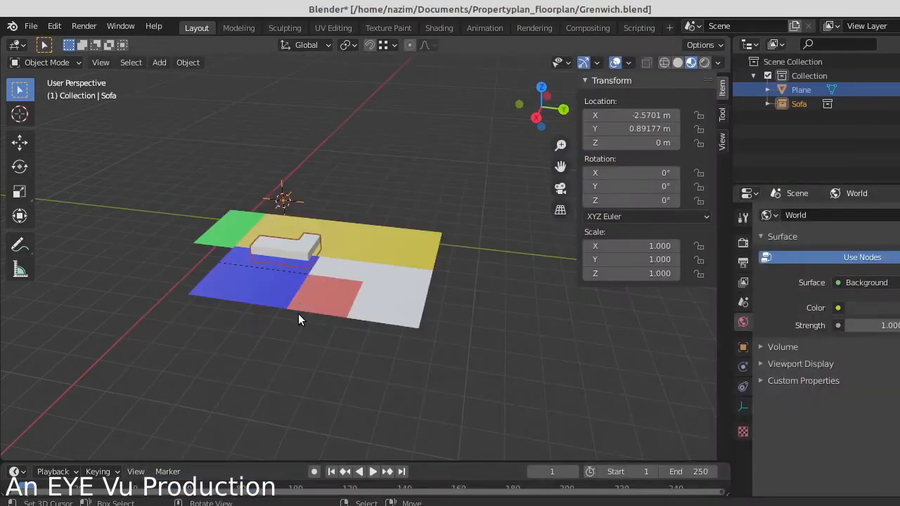
# - Switch back to Grenwich_Furniture.blend and put the small box Cube.002 in a new collection named MiniDrawer
pyautogui.moveTo(274, 505)
pyautogui.click(333, 452)
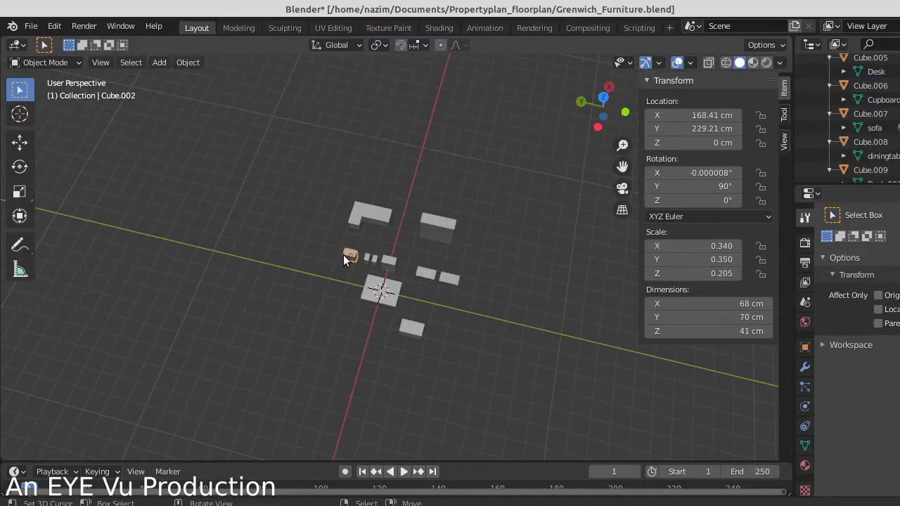
pyautogui.scroll(4, 384, 351)
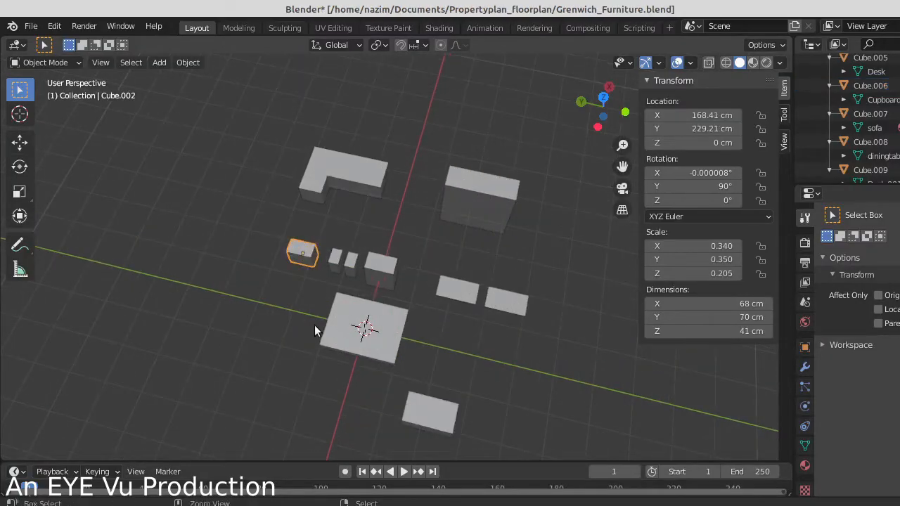
pyautogui.hotkey('ctrl', 'g')
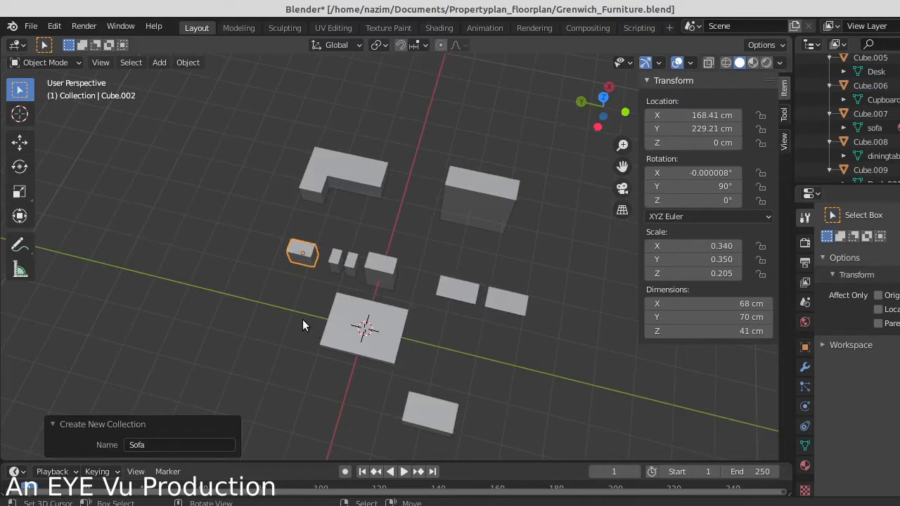
pyautogui.click(163, 444)
# - Put the narrow box Cube.003 in a new collection named MiniDrawerOffice and create another collection for the matching box Cube.004
pyautogui.click(334, 268)
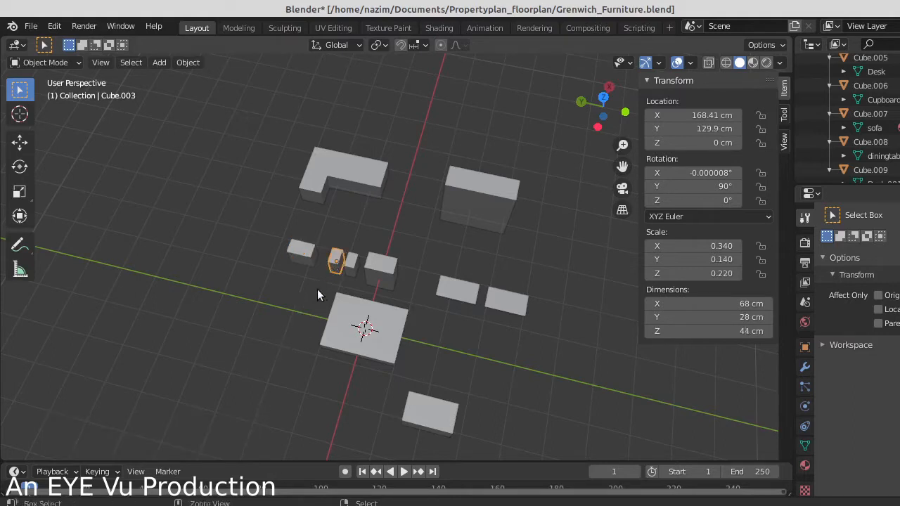
pyautogui.hotkey('ctrl', 'g')
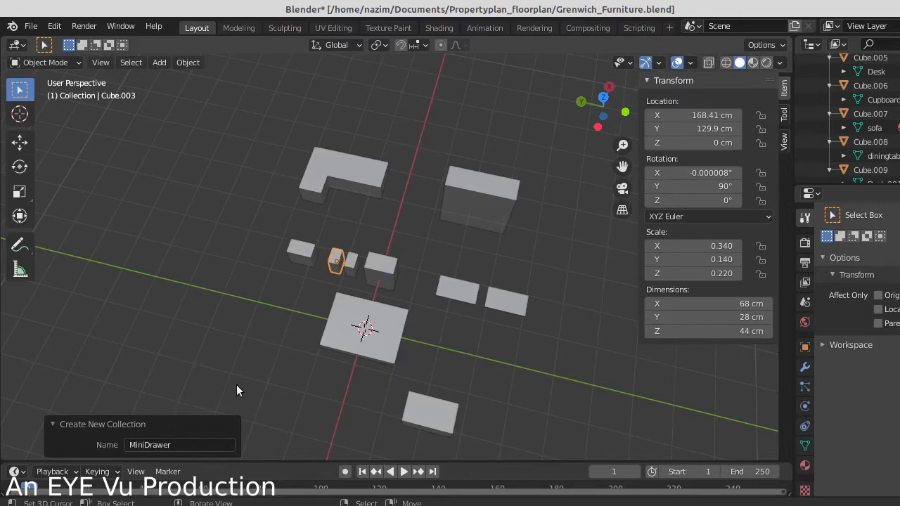
pyautogui.click(187, 445)
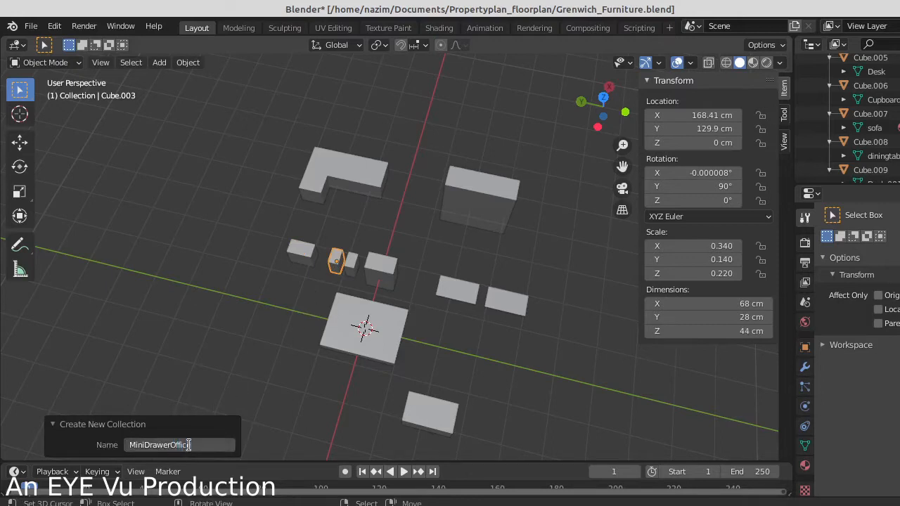
pyautogui.press('Return')
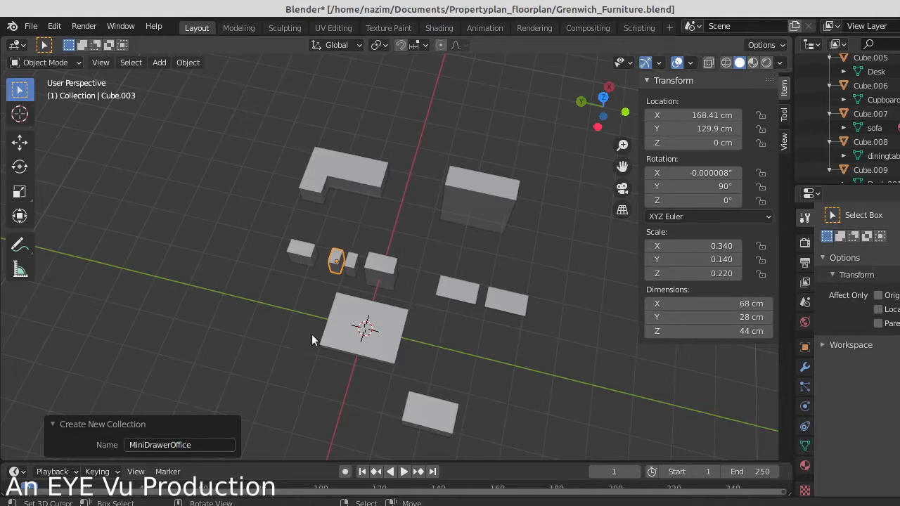
pyautogui.click(351, 264)
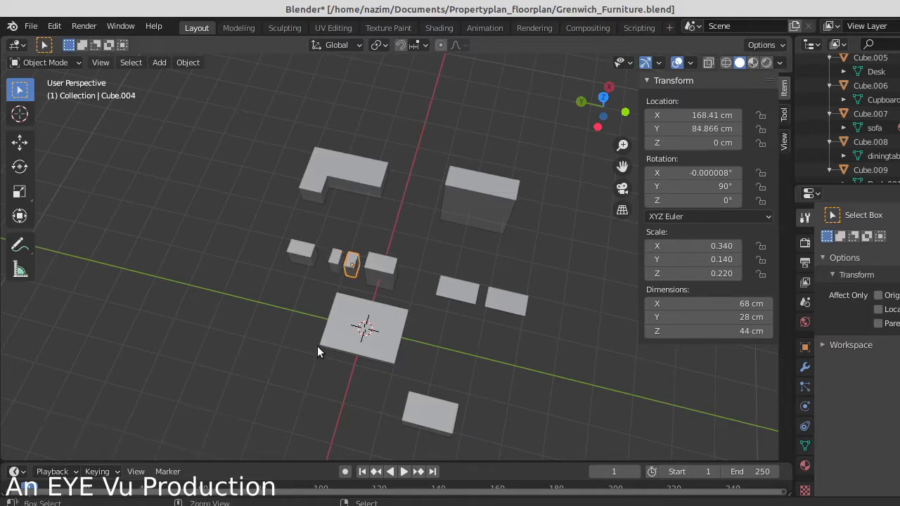
pyautogui.hotkey('ctrl', 'g')
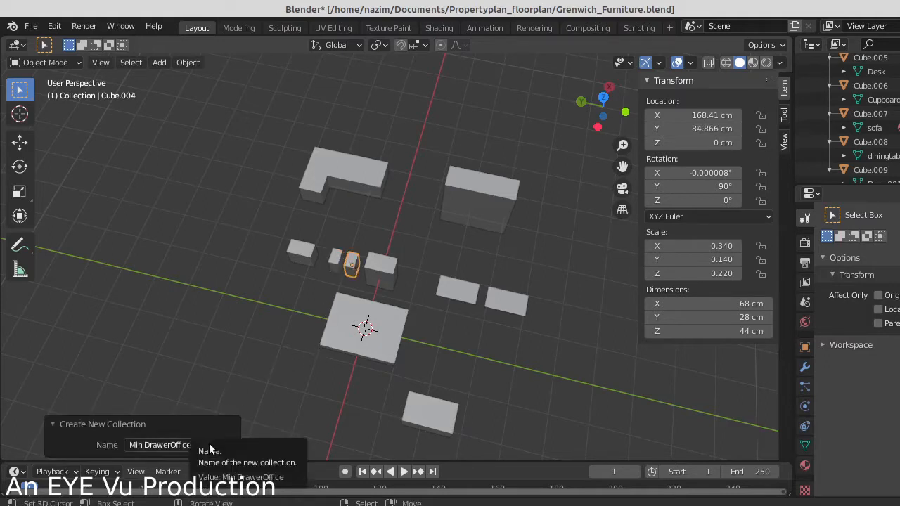
# - Search the commands for an origin option and snap the 3D cursor to the world origin
pyautogui.click(230, 62)
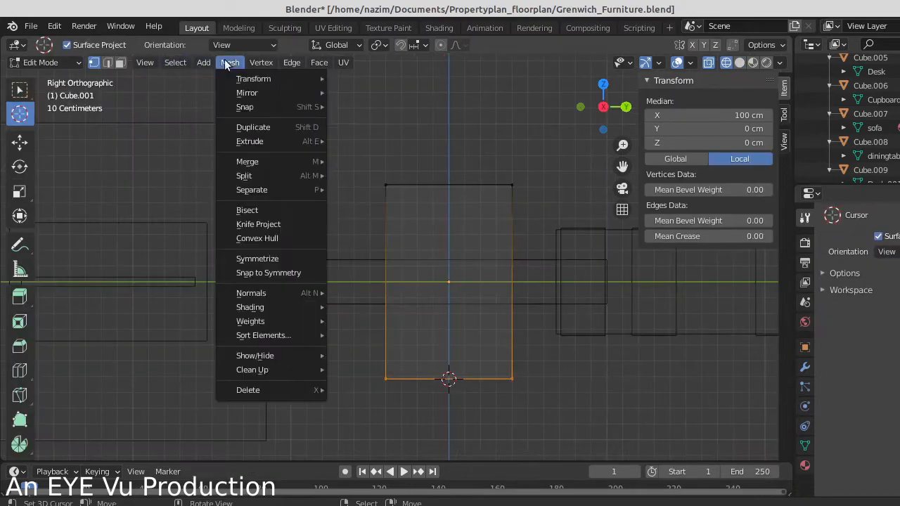
pyautogui.moveTo(259, 92)
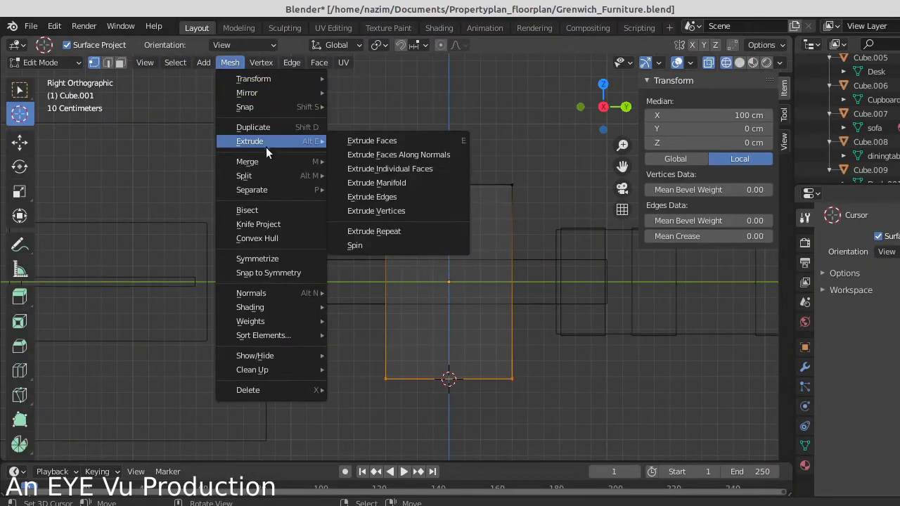
pyautogui.press('Escape')
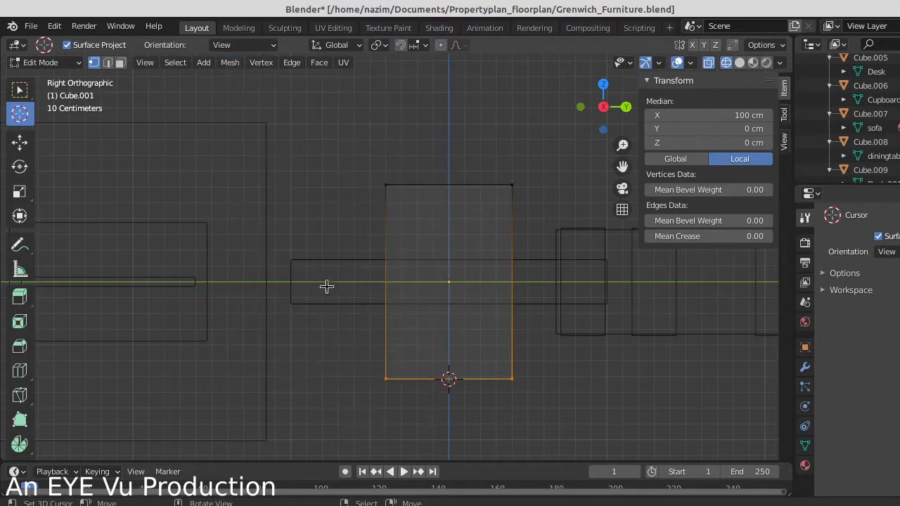
pyautogui.press('F3')
pyautogui.write('orig')
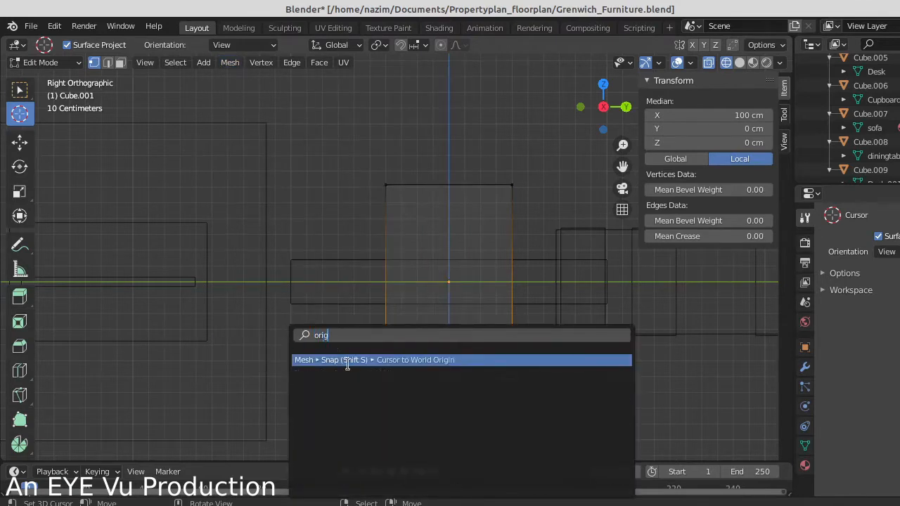
pyautogui.click(347, 360)
# - Snap the 3D cursor to the selected bottom edge of Cube.001
pyautogui.hotkey('shift', 's')
pyautogui.click(432, 377)
pyautogui.hotkey('shift', 's')
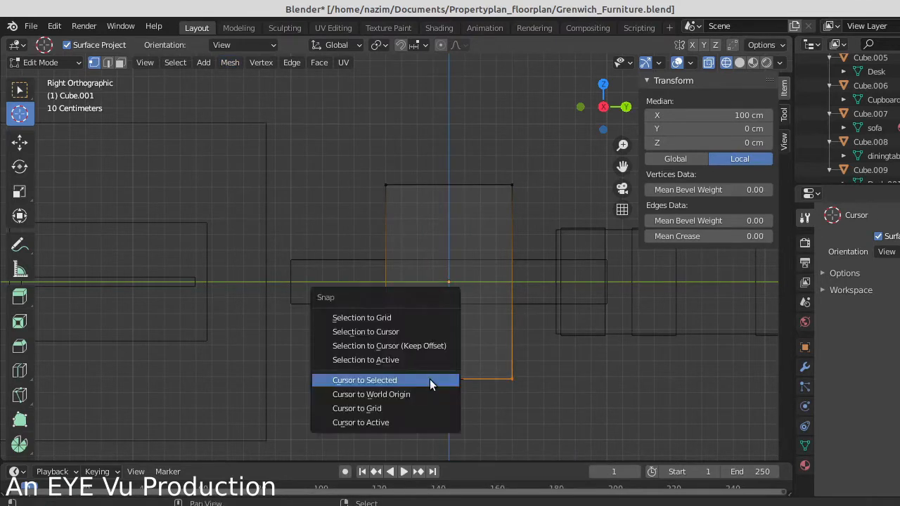
pyautogui.click(430, 378)
pyautogui.click(203, 62)
pyautogui.moveTo(145, 62)
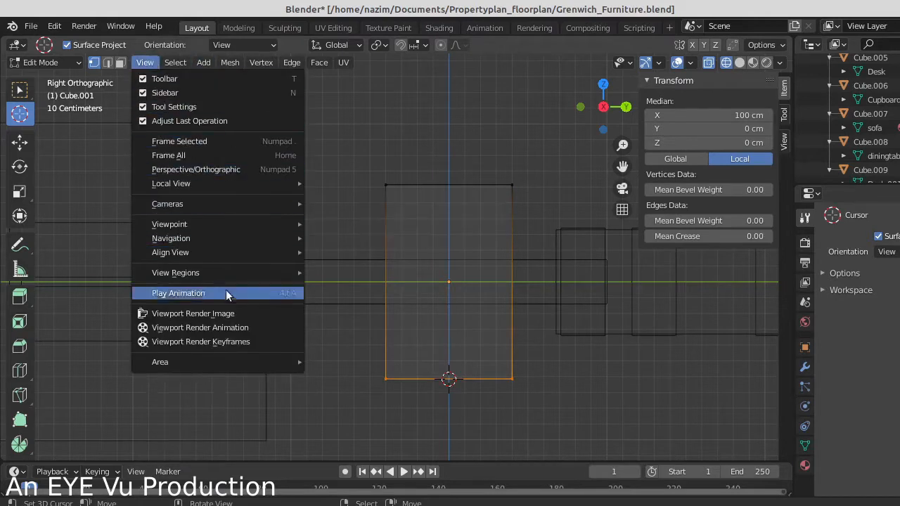
pyautogui.click(175, 62)
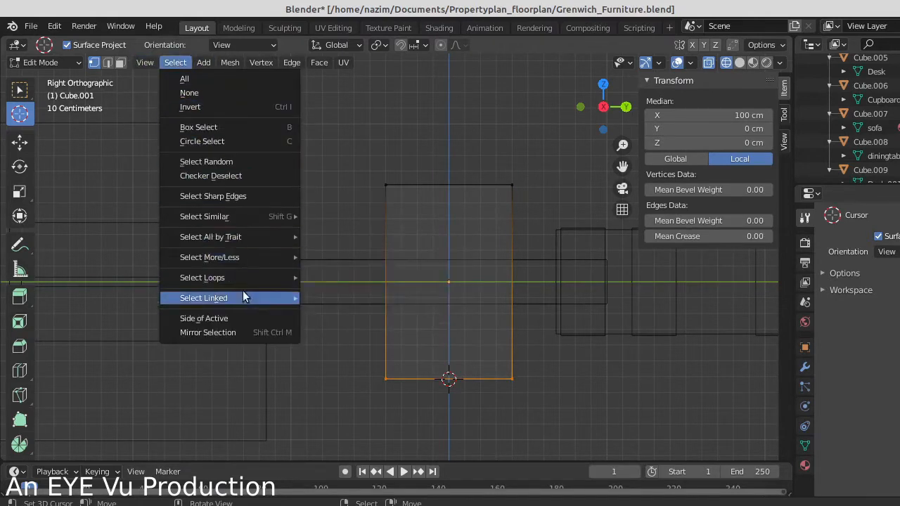
pyautogui.moveTo(229, 62)
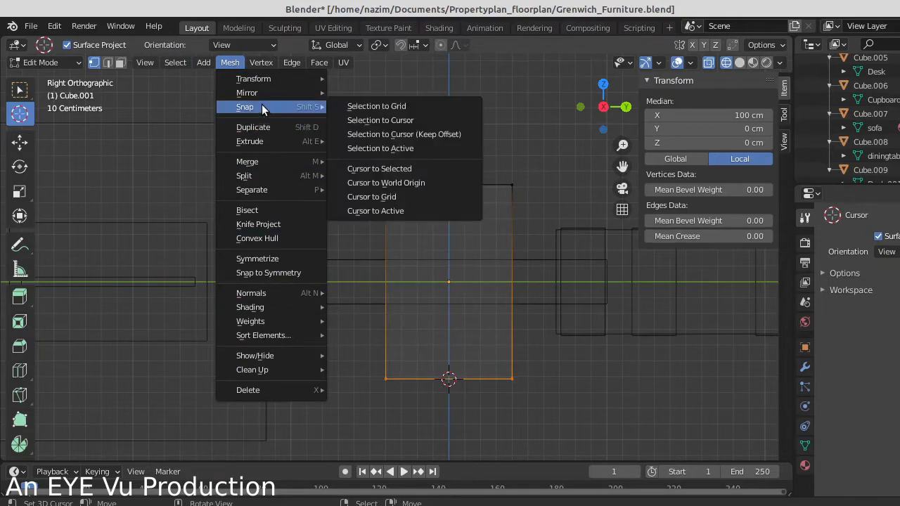
pyautogui.moveTo(258, 82)
pyautogui.moveTo(286, 65)
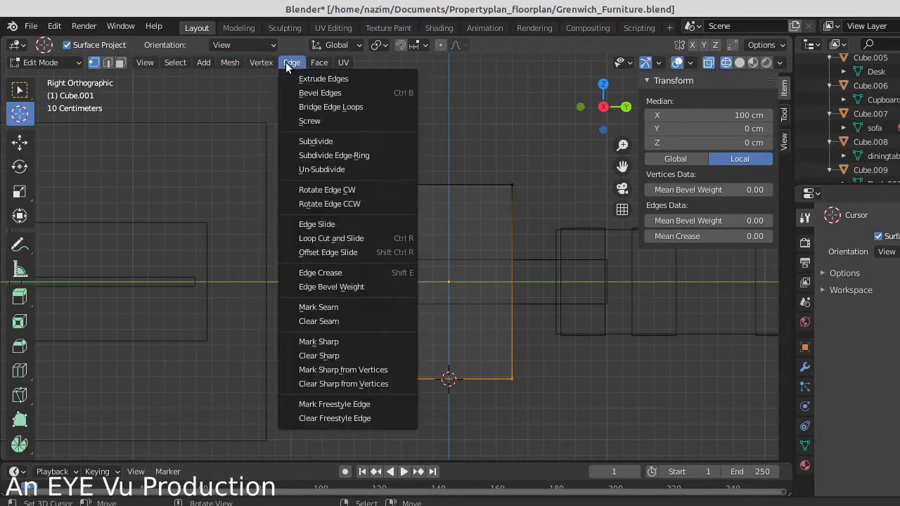
pyautogui.click(323, 65)
pyautogui.click(319, 63)
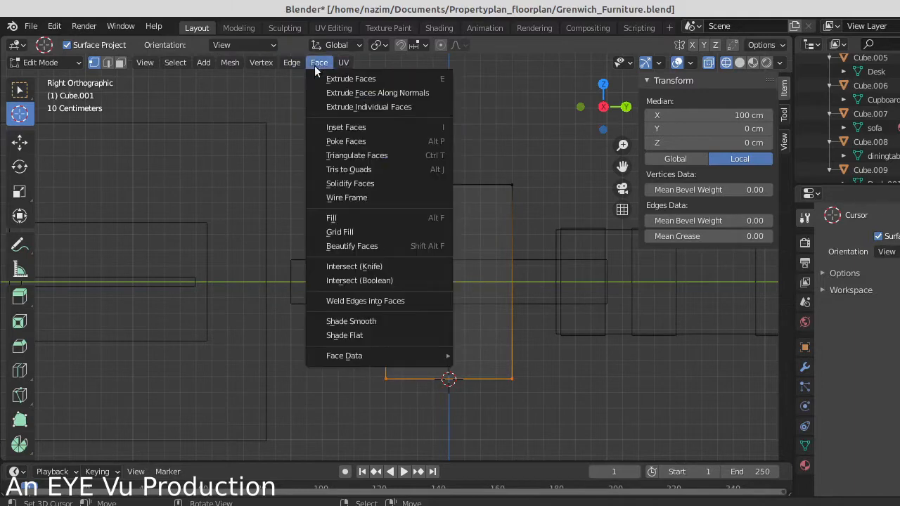
pyautogui.moveTo(37, 86); pyautogui.dragTo(43, 94)
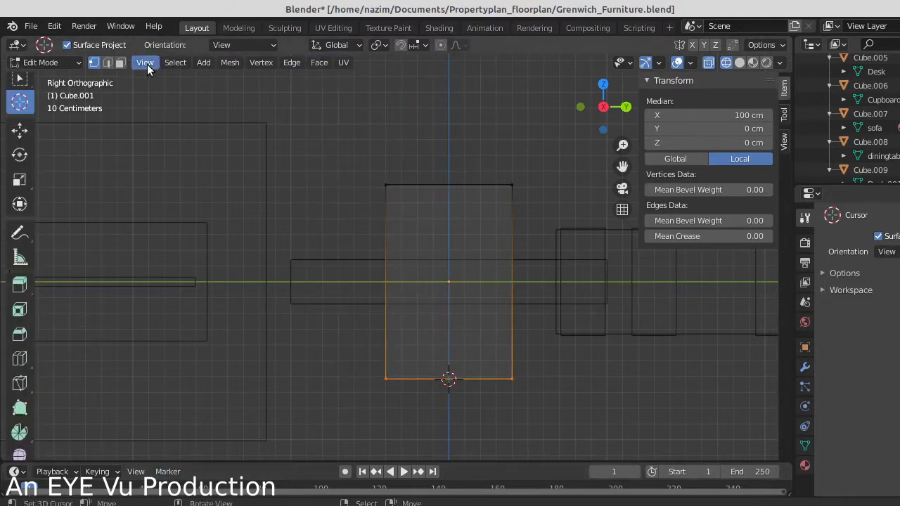
pyautogui.click(144, 63)
# - Return to Object Mode and set the origin of Cube.001 to the 3D cursor
pyautogui.press('Tab')
pyautogui.click(188, 62)
pyautogui.moveTo(211, 92)
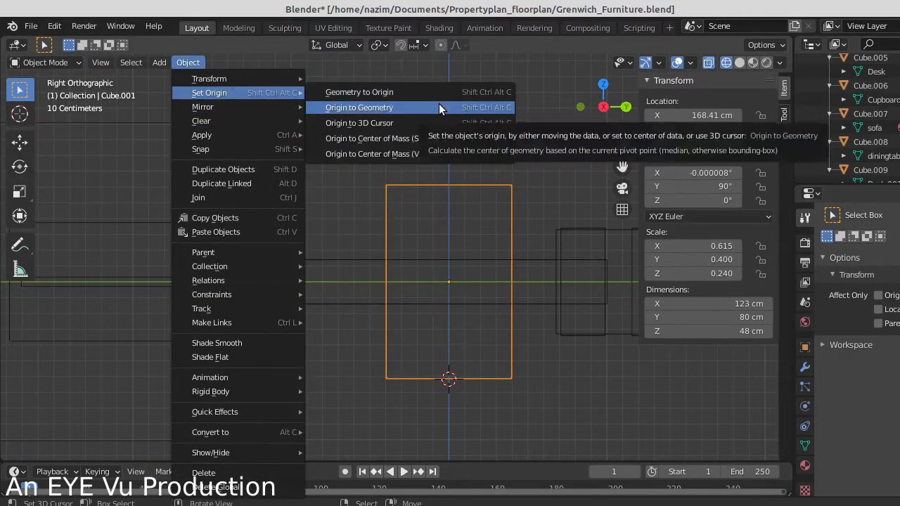
pyautogui.click(430, 123)
# - Snap the 3D cursor to the bottom of the wide, low box Cube and set that box's origin to the cursor
pyautogui.rightClick(343, 301)
pyautogui.press('Tab')
pyautogui.rightClick(416, 304)
pyautogui.hotkey('shift', 's')
pyautogui.click(378, 314)
pyautogui.press('Tab')
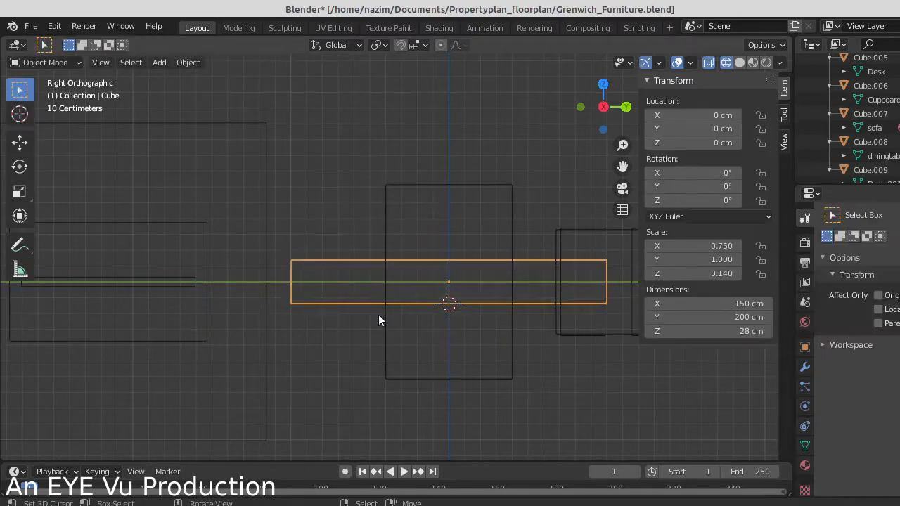
pyautogui.click(188, 62)
pyautogui.moveTo(225, 92)
pyautogui.click(365, 123)
# - Snap the 3D cursor to the bottom edge of Cube.004 and set that block's origin to the cursor
pyautogui.keyDown('shift'); pyautogui.moveTo(441, 235); pyautogui.dragTo(195, 178, button='middle'); pyautogui.keyUp('shift')
pyautogui.rightClick(359, 246)
pyautogui.scroll(-4, 394, 286)
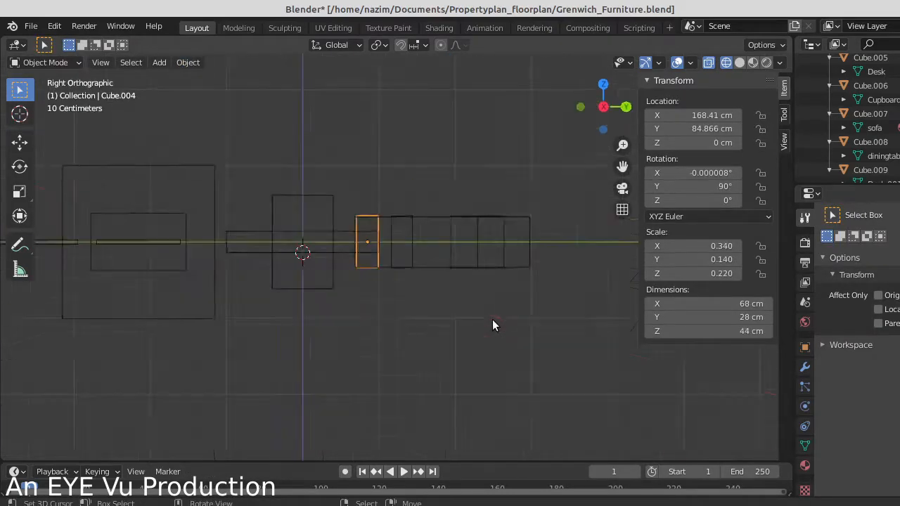
pyautogui.press('Tab')
pyautogui.scroll(8, 321, 298)
pyautogui.rightClick(323, 299)
pyautogui.hotkey('shift', 's')
pyautogui.click(321, 344)
pyautogui.press('Tab')
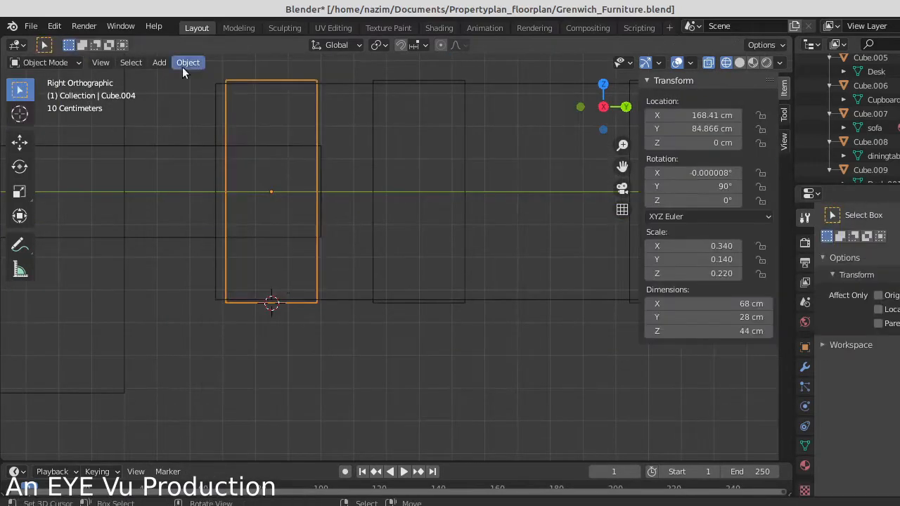
pyautogui.click(187, 63)
pyautogui.click(359, 123)
# - Snap the 3D cursor to the bottom vertices of Cube.003 and set that block's origin to the cursor
pyautogui.rightClick(399, 292)
pyautogui.rightClick(389, 298)
pyautogui.press('Tab')
pyautogui.hotkey('alt', 'a')
pyautogui.press('c')
pyautogui.moveTo(380, 303); pyautogui.dragTo(523, 305)
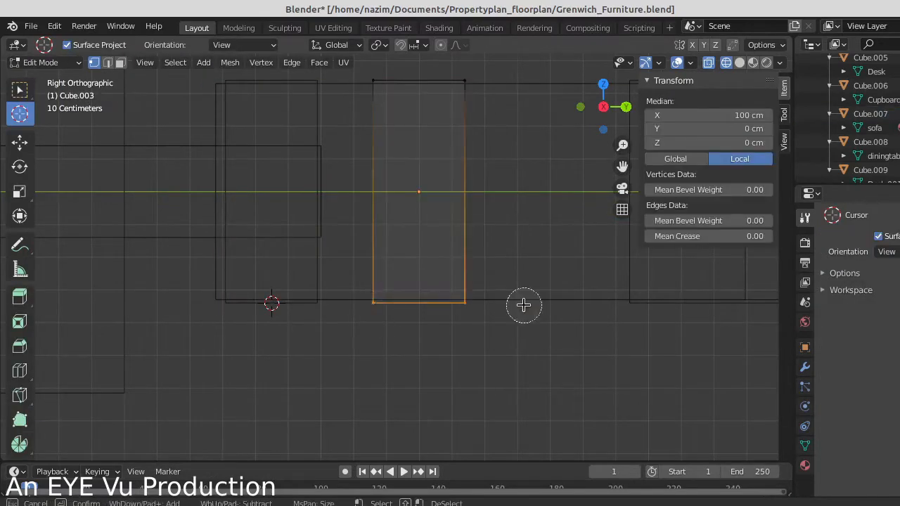
pyautogui.rightClick(521, 305)
pyautogui.hotkey('shift', 's')
pyautogui.click(443, 303)
pyautogui.press('Tab')
pyautogui.click(181, 64)
pyautogui.moveTo(225, 92)
pyautogui.click(398, 125)
# - Snap the 3D cursor to the bottom edge of Cube.002 and set the origin of Cube.002 to it
pyautogui.keyDown('shift'); pyautogui.moveTo(583, 269); pyautogui.dragTo(392, 308, button='middle'); pyautogui.keyUp('shift')
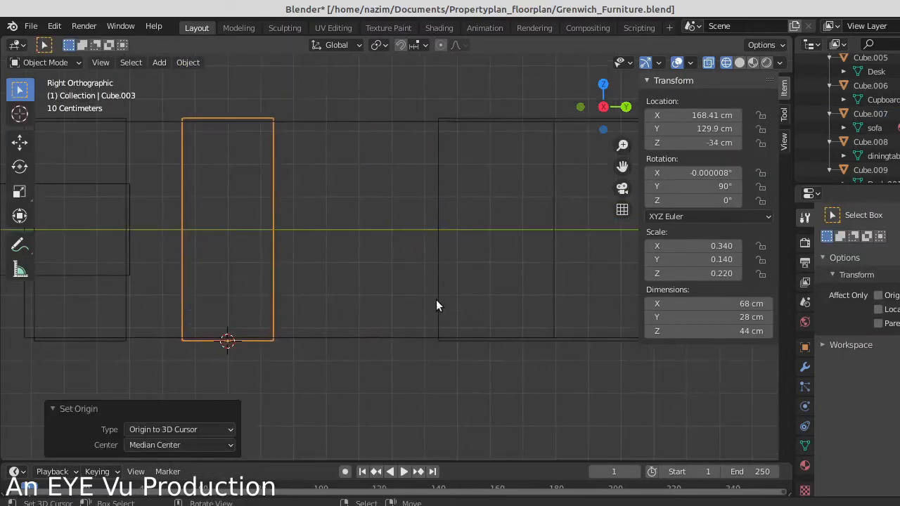
pyautogui.rightClick(437, 306)
pyautogui.press('Tab')
pyautogui.keyDown('shift'); pyautogui.moveTo(501, 351); pyautogui.dragTo(363, 375, button='middle'); pyautogui.keyUp('shift')
pyautogui.hotkey('alt', 'a')
pyautogui.press('c')
pyautogui.hotkey('shift', 's')
pyautogui.click(478, 395)
pyautogui.press('Tab')
pyautogui.click(188, 63)
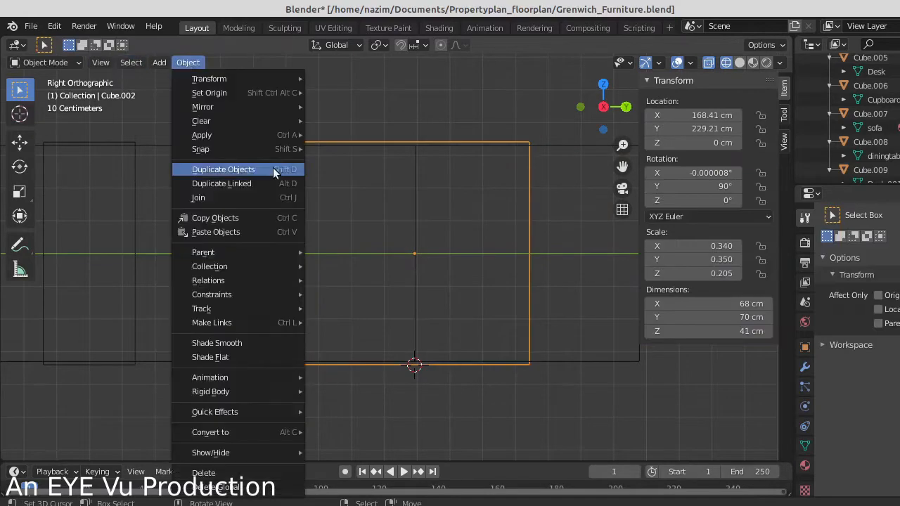
pyautogui.moveTo(260, 93)
pyautogui.click(336, 123)
# - Select only the bottom vertices of the sofa block Cube.007 in Edit Mode from the right side view
pyautogui.scroll(-8, 348, 229)
pyautogui.moveTo(352, 239); pyautogui.dragTo(419, 323, button='middle')
pyautogui.rightClick(293, 273)
pyautogui.press('KP_3')
pyautogui.scroll(3, 419, 322)
pyautogui.press('Tab')
pyautogui.press('KP_3')
pyautogui.hotkey('alt', 'a')
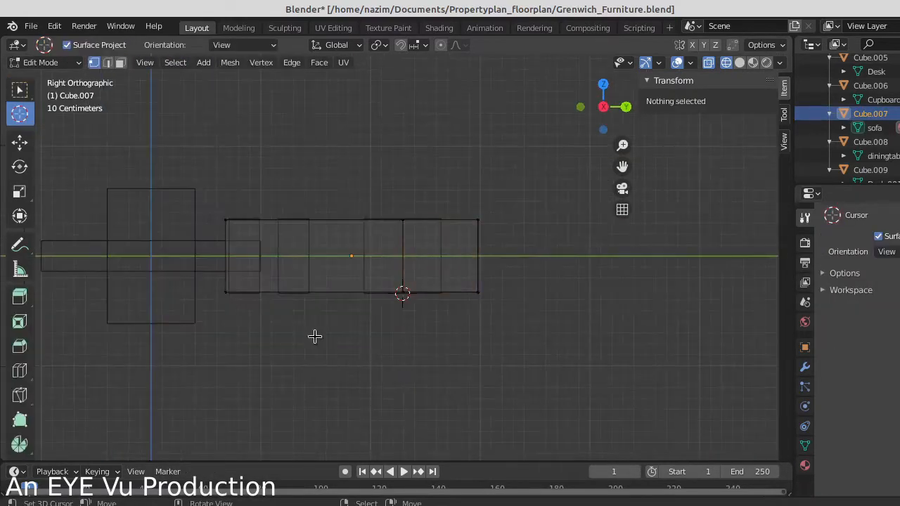
pyautogui.press('c')
pyautogui.moveTo(232, 290); pyautogui.dragTo(532, 288)
pyautogui.press('Escape')
# - Snap the 3D cursor to the sofa's selected bottom vertices and set the sofa's origin to the cursor in Object Mode
pyautogui.moveTo(532, 288); pyautogui.dragTo(468, 337, button='middle')
pyautogui.press('KP_3')
pyautogui.hotkey('shift', 's')
pyautogui.click(443, 335)
pyautogui.press('Tab')
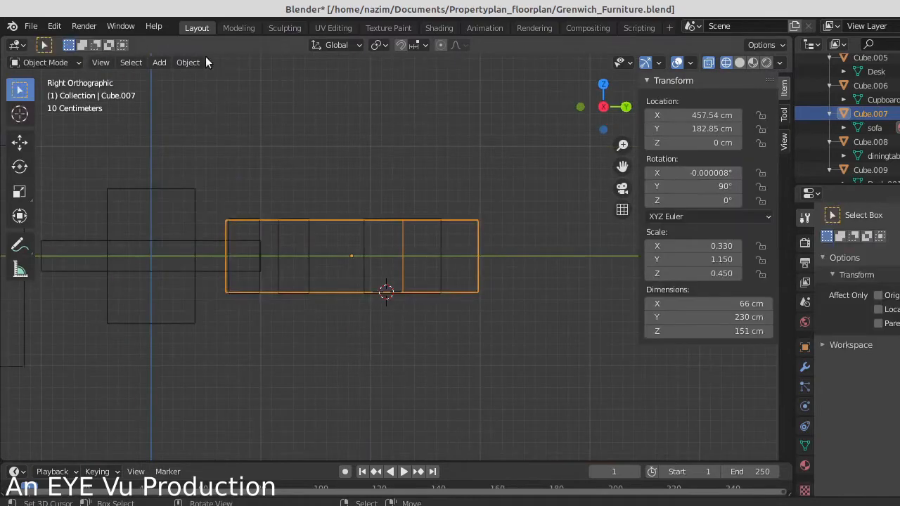
pyautogui.click(193, 62)
pyautogui.click(358, 122)
# - Snap the 3D cursor to the bottom vertices of the low bed block Cube again and set its origin there
pyautogui.moveTo(361, 122); pyautogui.dragTo(312, 229, button='middle')
pyautogui.rightClick(257, 180)
pyautogui.press('KP_3')
pyautogui.press('Tab')
pyautogui.keyDown('shift'); pyautogui.moveTo(254, 179); pyautogui.dragTo(361, 184, button='middle'); pyautogui.keyUp('shift')
pyautogui.moveTo(147, 278); pyautogui.dragTo(367, 279)
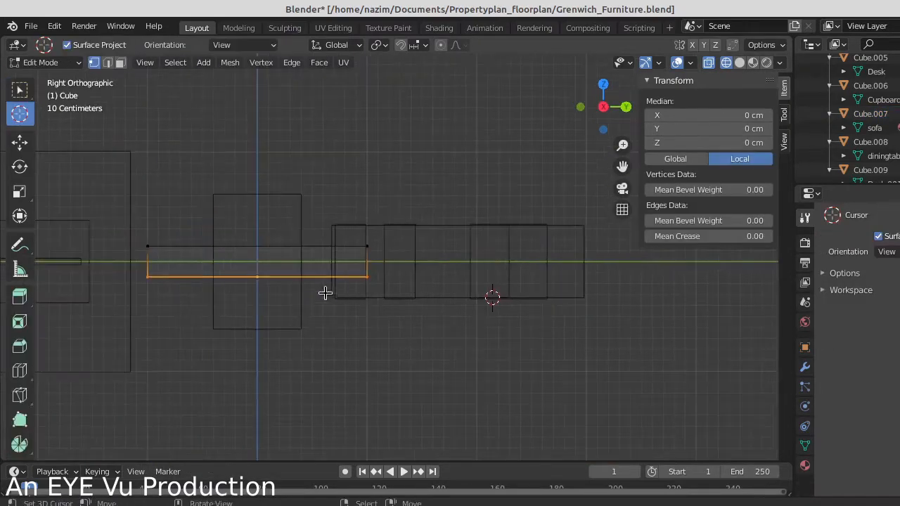
pyautogui.press('Tab')
pyautogui.hotkey('shift', 'a')
pyautogui.click(188, 62)
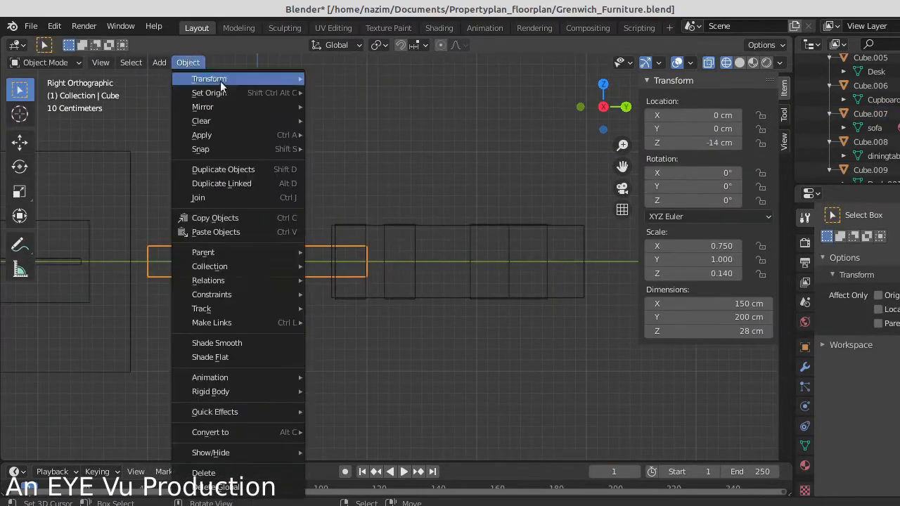
pyautogui.click(358, 121)
# - Snap the 3D cursor to the bottom edge of the cupboard Cube.006 and set the cupboard's origin to the cursor
pyautogui.keyDown('shift'); pyautogui.moveTo(339, 243); pyautogui.dragTo(499, 189, button='middle'); pyautogui.keyUp('shift')
pyautogui.click(309, 267)
pyautogui.press('Tab')
pyautogui.hotkey('alt', 'a')
pyautogui.press('c')
pyautogui.moveTo(108, 317); pyautogui.dragTo(321, 323)
pyautogui.hotkey('shift', 's')
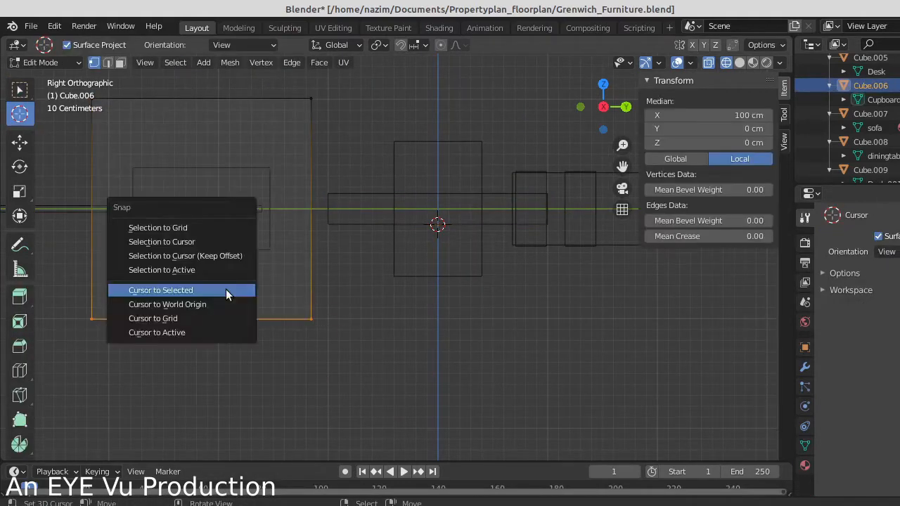
pyautogui.click(226, 291)
pyautogui.press('Tab')
pyautogui.click(188, 62)
pyautogui.click(358, 121)
# - Try to set the origin of the dining table Cube.008 to its bottom edge using the 3D cursor
pyautogui.click(216, 251)
pyautogui.press('Tab')
pyautogui.hotkey('alt', 'a')
pyautogui.press('c')
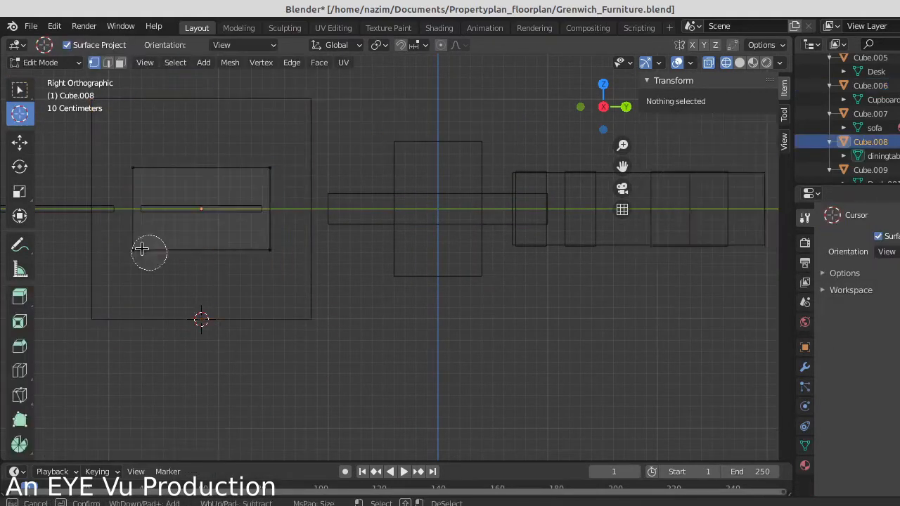
pyautogui.moveTo(148, 250); pyautogui.dragTo(270, 259)
pyautogui.scroll(-2, 291, 303)
pyautogui.scroll(2, 274, 300)
pyautogui.press('Tab')
pyautogui.click(188, 62)
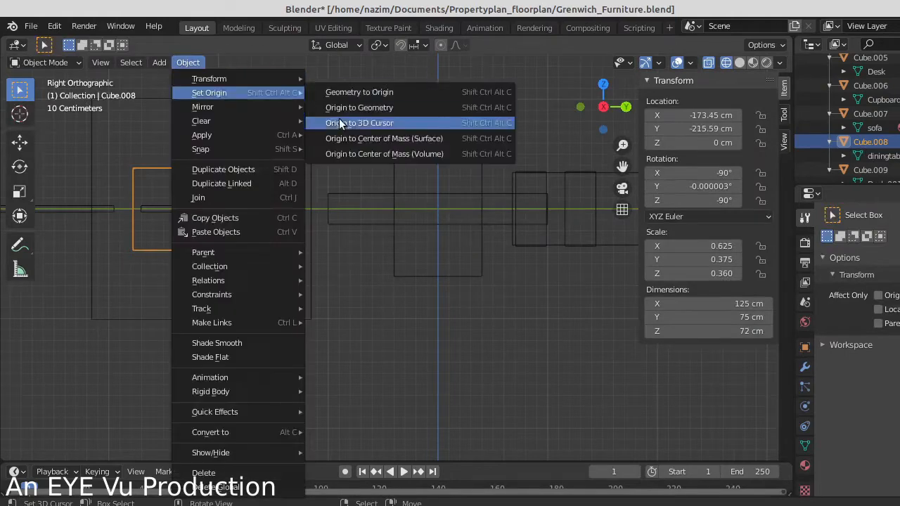
pyautogui.click(343, 122)
# - Snap the 3D cursor to the bottom edge of the thin desk Cube.009 and set the desk's origin to it
pyautogui.keyDown('shift'); pyautogui.moveTo(238, 205); pyautogui.dragTo(316, 235, button='middle'); pyautogui.keyUp('shift')
pyautogui.scroll(4, 268, 245)
pyautogui.click(272, 244)
pyautogui.press('Tab')
pyautogui.press('c')
pyautogui.moveTo(173, 258); pyautogui.dragTo(384, 255)
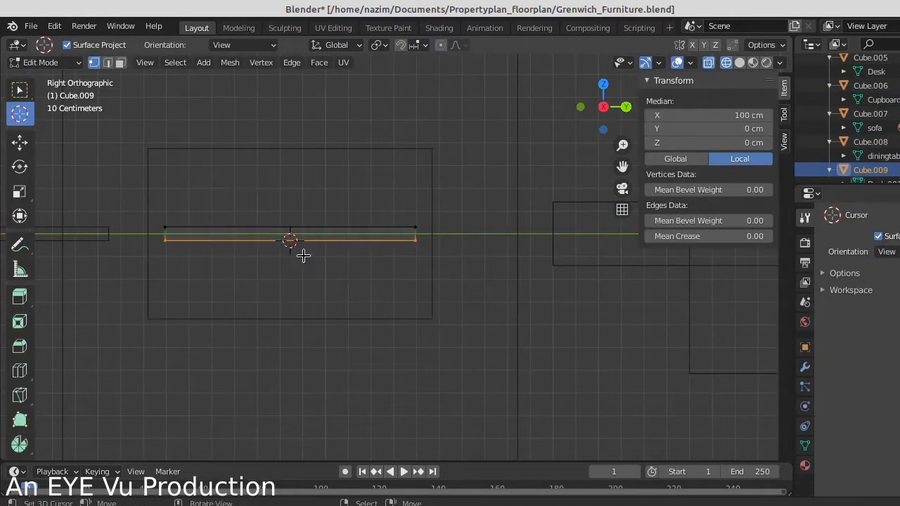
pyautogui.press('Tab')
pyautogui.click(187, 62)
pyautogui.moveTo(218, 93)
pyautogui.click(384, 121)
# - Snap the 3D cursor to the bottom edge of the other thin desk Cube.005 and set its origin there
pyautogui.scroll(-6, 352, 225)
pyautogui.click(281, 235)
pyautogui.press('Tab')
pyautogui.scroll(5, 288, 260)
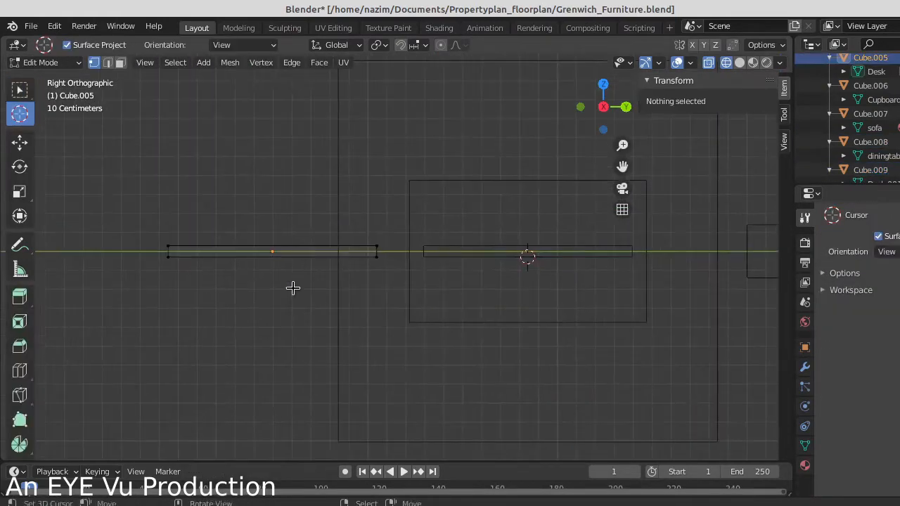
pyautogui.press('c')
pyautogui.moveTo(169, 259)
pyautogui.mouseDown()
pyautogui.moveTo(238, 275)
pyautogui.moveTo(378, 260)
pyautogui.mouseUp()
pyautogui.hotkey('shift', 's')
pyautogui.press('Tab')
pyautogui.click(188, 63)
pyautogui.click(351, 122)
# - Save the furniture file and select the cupboard Cube.006 to check where its origin sits
pyautogui.scroll(-7, 336, 190)
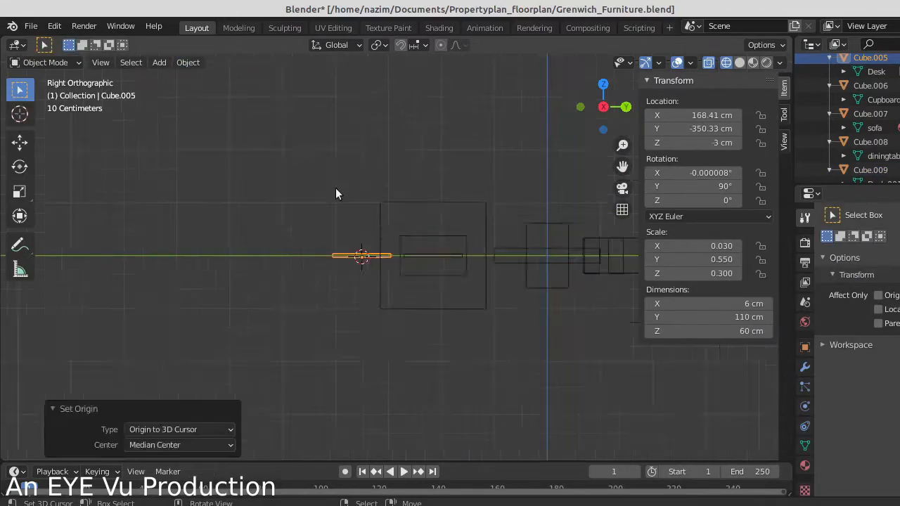
pyautogui.moveTo(335, 187); pyautogui.dragTo(421, 326, button='middle')
pyautogui.scroll(-4, 412, 299)
pyautogui.hotkey('ctrl', 's')
pyautogui.click(285, 240)
pyautogui.moveTo(305, 292); pyautogui.dragTo(222, 246, button='middle')
pyautogui.click(395, 341)
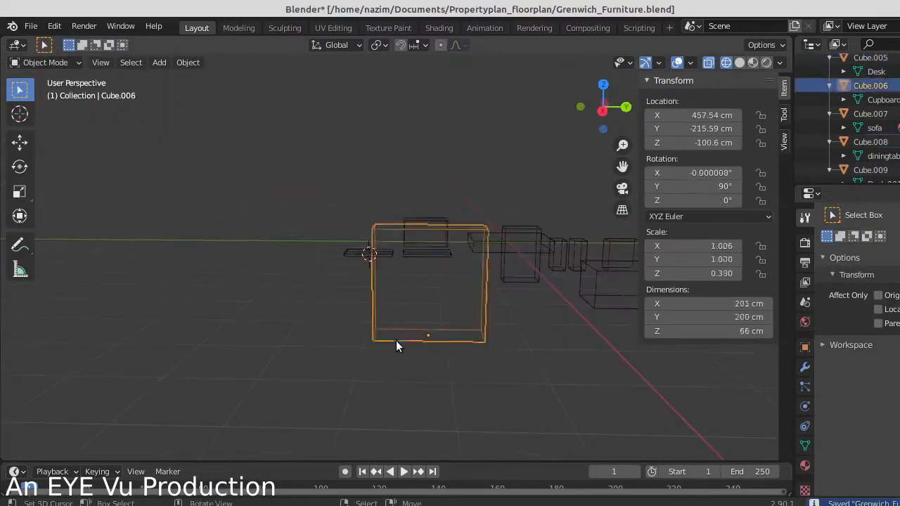
# - Snap the 3D cursor to the bottom edge of the dining table Cube.008 and set the table's origin to it
pyautogui.scroll(4, 396, 340)
pyautogui.click(403, 215)
pyautogui.press('KP_3')
pyautogui.press('Tab')
pyautogui.hotkey('shift', 's')
pyautogui.click(376, 332)
pyautogui.press('Tab')
pyautogui.click(187, 63)
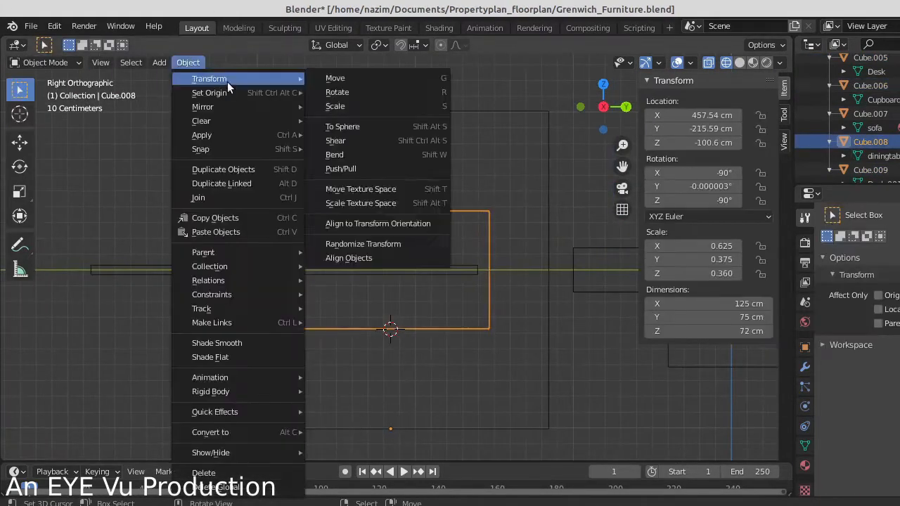
pyautogui.moveTo(218, 93)
pyautogui.click(351, 119)
# - Select Cube.001 in the side view and inspect the furniture origins from an angle
pyautogui.scroll(-3, 436, 312)
pyautogui.keyDown('shift'); pyautogui.moveTo(422, 284); pyautogui.dragTo(338, 313, button='middle'); pyautogui.keyUp('shift')
pyautogui.click(420, 294)
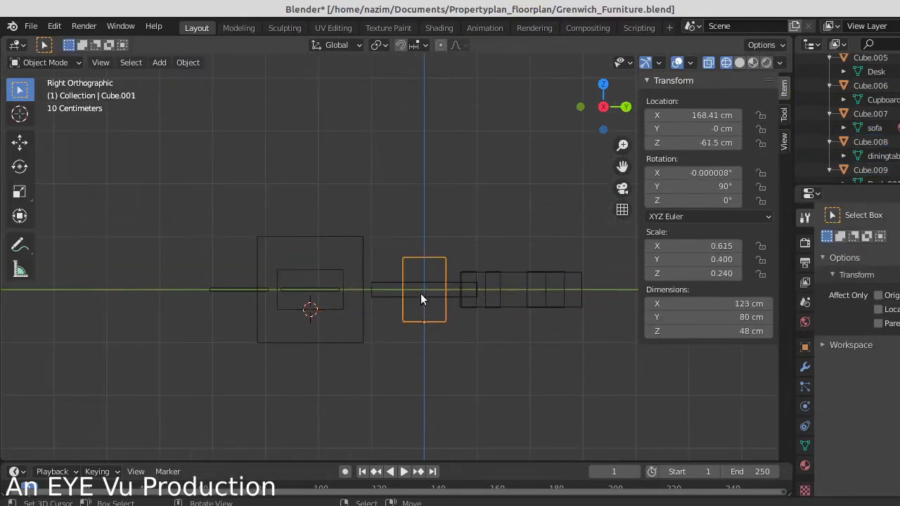
pyautogui.moveTo(543, 295); pyautogui.dragTo(387, 326, button='middle')
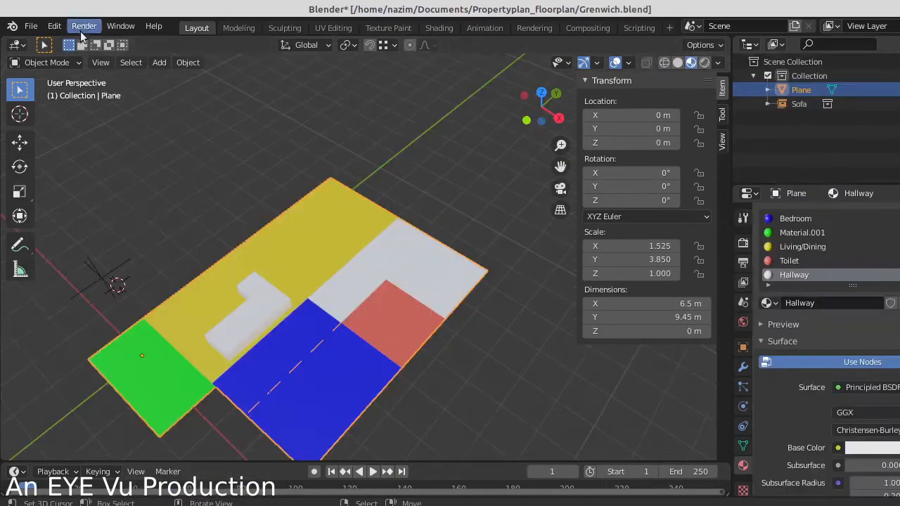
# - Switch to the Grenwich.blend floor plan, browse the linkable collections in Grenwich_Furniture.blend, and cancel the Link browser
pyautogui.click(31, 25)
pyautogui.click(88, 164)
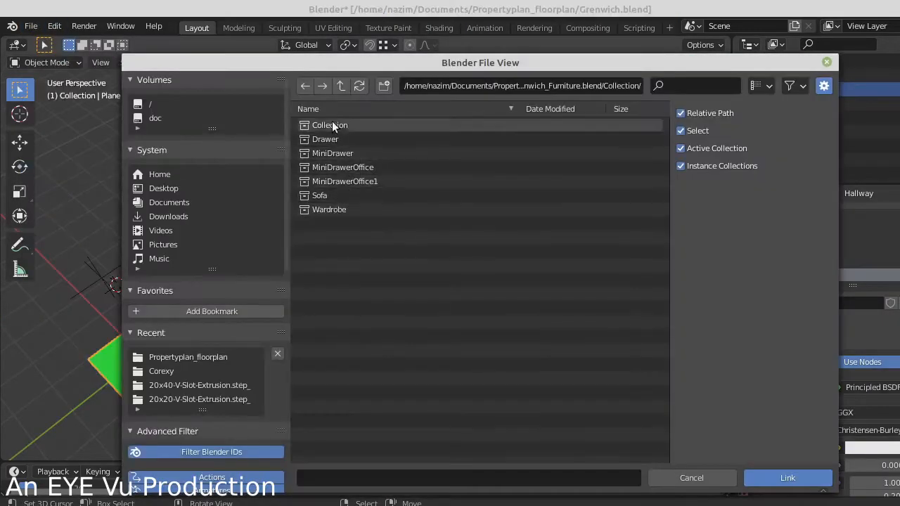
pyautogui.press('Escape')
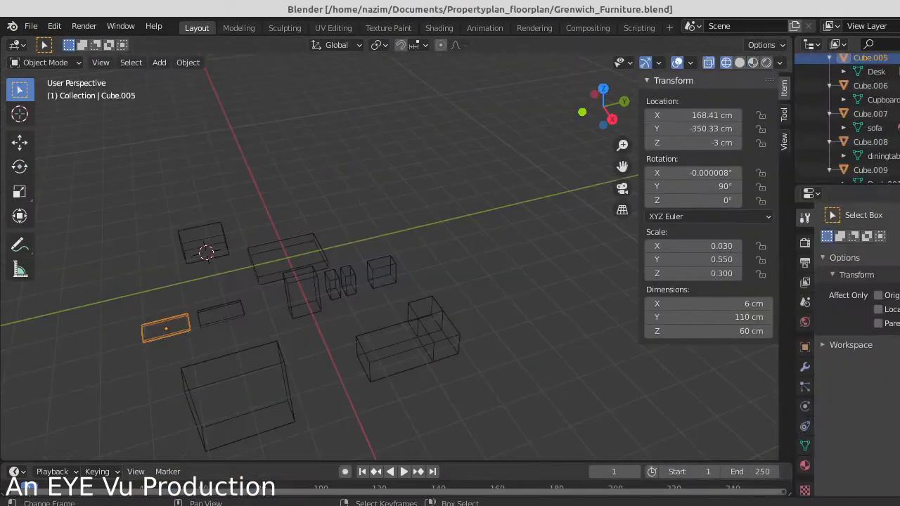
# - Create collections named Bed, Diningtable and Desk1 for the bed, the dining table and the desk Cube.005
pyautogui.click(275, 256)
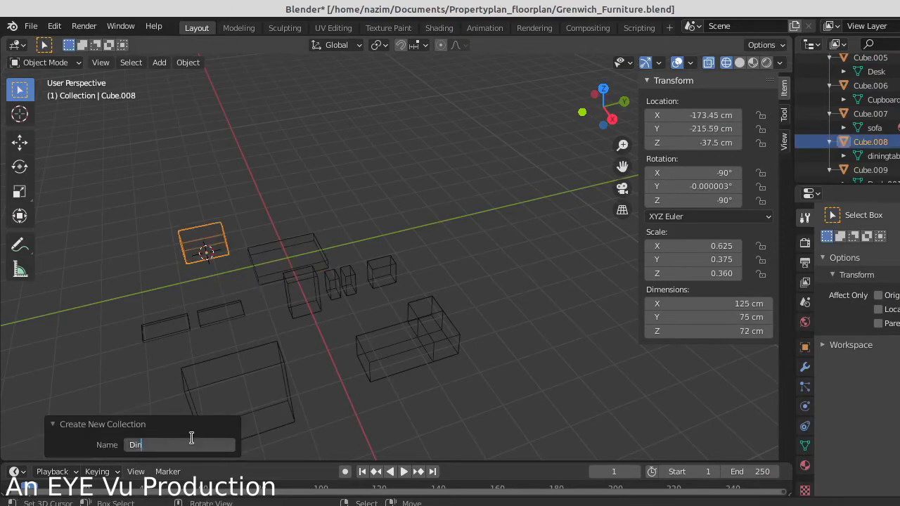
pyautogui.click(161, 336)
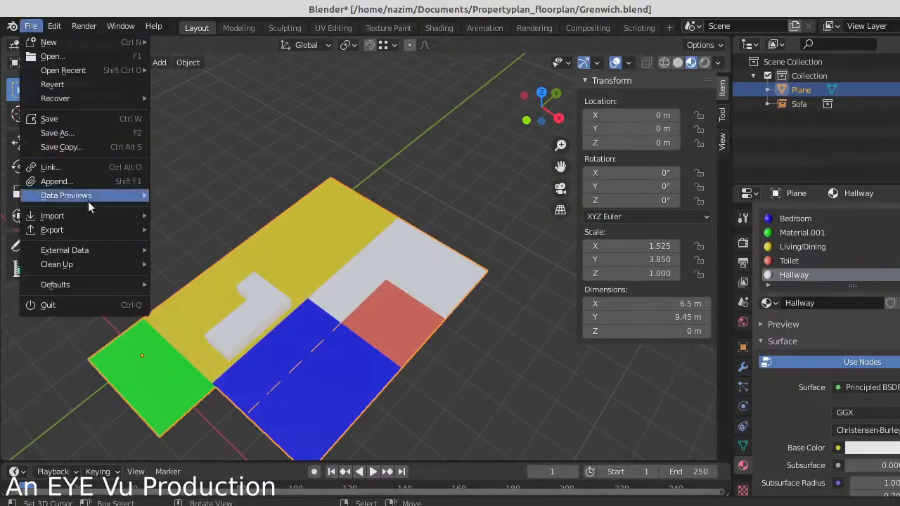
pyautogui.click(88, 164)
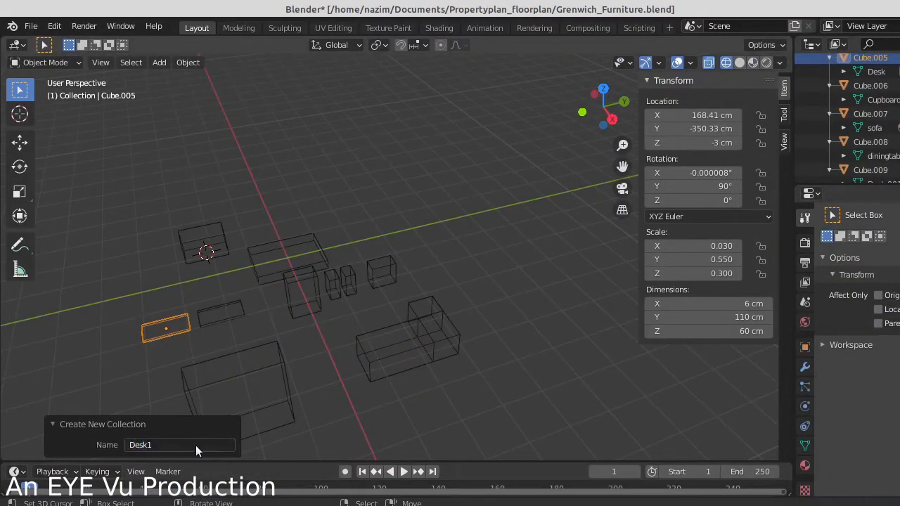
# - Create a collection for the desk Cube.009 and name it Desk2
pyautogui.rightClick(206, 326)
pyautogui.hotkey('ctrl', 'g')
pyautogui.click(167, 440)
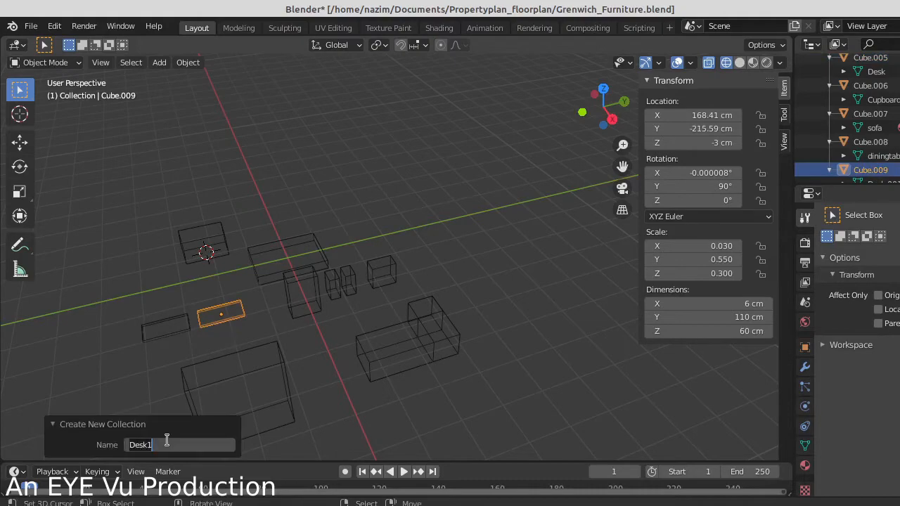
pyautogui.press('BackSpace')
pyautogui.press('BackSpace')
pyautogui.write('2')
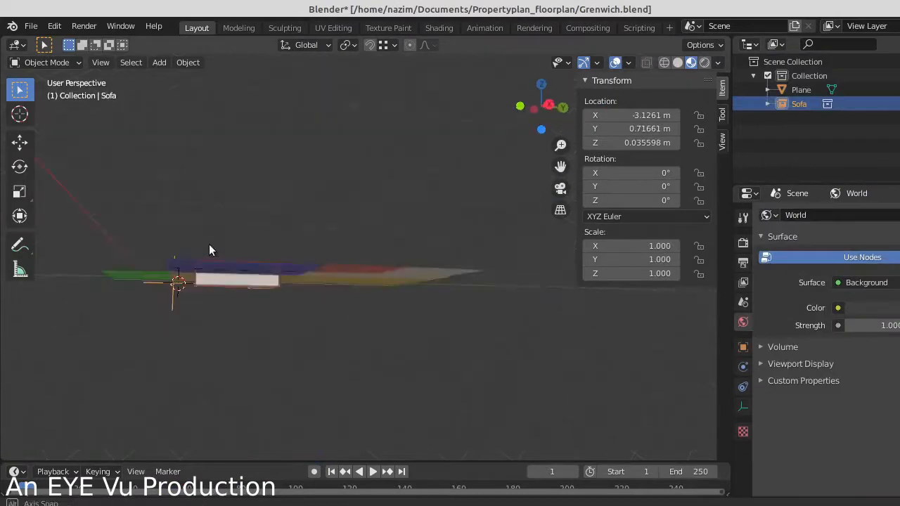
# - Switch to the Grenwich.blend floor plan and move the linked Sofa along the Z axis in the right side view
pyautogui.press('KP_3')
pyautogui.press('g')
pyautogui.press('z')
pyautogui.click(237, 247)
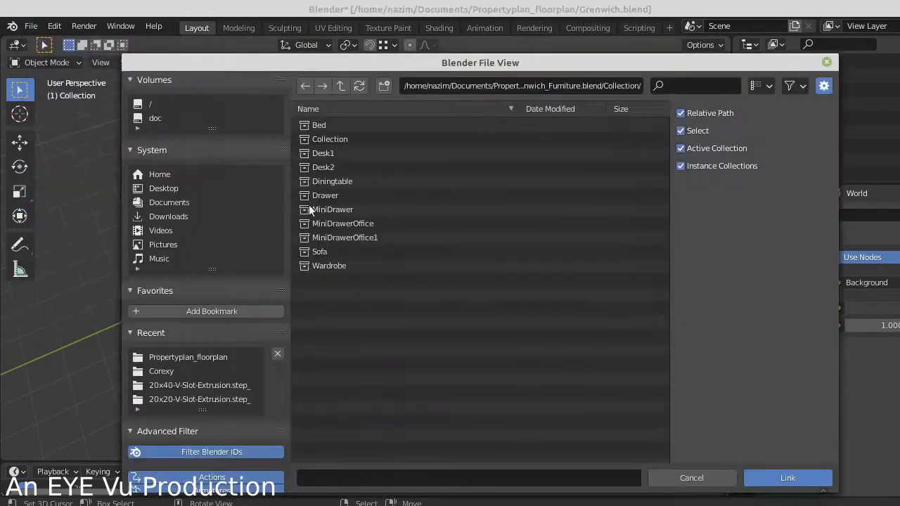
# - Link the collections Bed, Desk1, Desk2 and everything from Diningtable through Wardrobe into the floor plan, and view them from the right side
pyautogui.click(344, 125)
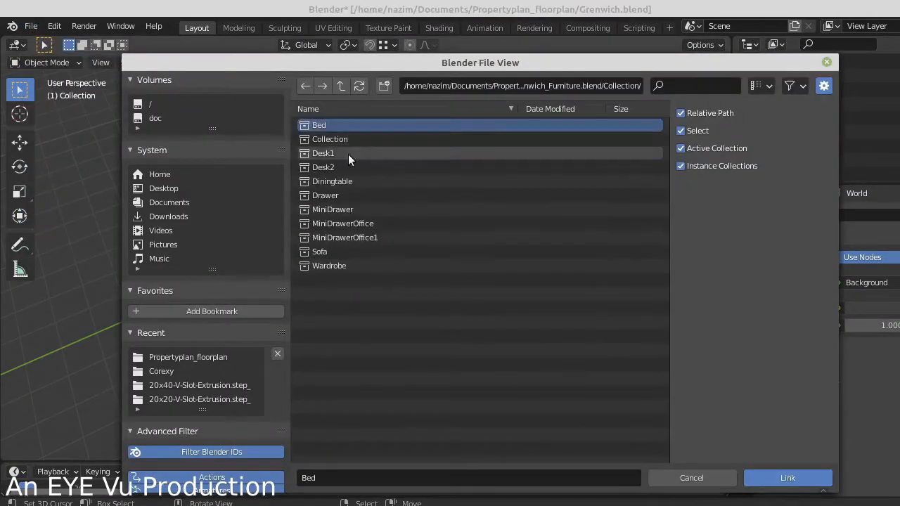
pyautogui.keyDown('ctrl'); pyautogui.click(336, 168); pyautogui.keyUp('ctrl')
pyautogui.keyDown('shift'); pyautogui.click(344, 265); pyautogui.keyUp('shift')
pyautogui.click(781, 482)
pyautogui.press('KP_3')
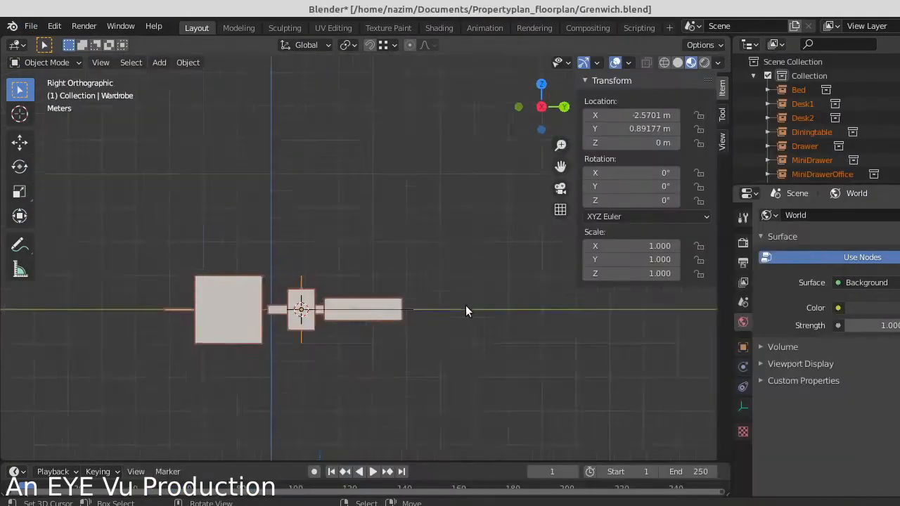
# - Raise the selected furniture blocks along Z to 0.37232 m, then reposition a block on the plan in the top view
pyautogui.scroll(3, 465, 305)
pyautogui.press('g')
pyautogui.press('z')
pyautogui.click(460, 379)
pyautogui.scroll(3, 468, 373)
pyautogui.click(468, 373)
pyautogui.scroll(-2, 468, 373)
pyautogui.press('g')
pyautogui.press('Escape')
pyautogui.moveTo(393, 243); pyautogui.dragTo(423, 316, button='middle')
pyautogui.press('KP_7')
pyautogui.press('g')
pyautogui.click(410, 291)
# - Move MiniDrawerOffice and MiniDrawerOffice1 together against the yellow room's outer edge, to about X -2.4617 m, Y 1.5924 m
pyautogui.rightClick(327, 320)
pyautogui.keyDown('shift'); pyautogui.rightClick(327, 306); pyautogui.keyUp('shift')
pyautogui.scroll(6, 327, 306)
pyautogui.moveTo(327, 306); pyautogui.dragTo(292, 244, button='middle')
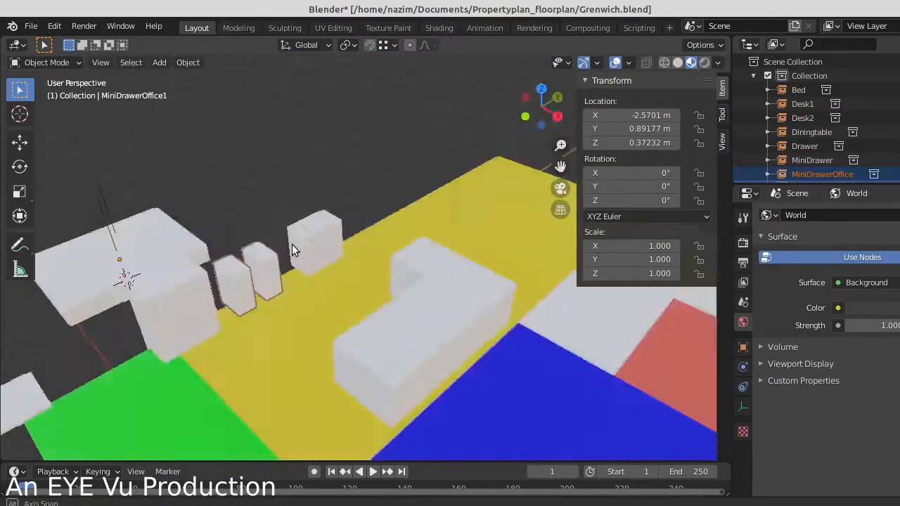
pyautogui.press('KP_7')
pyautogui.scroll(-2, 311, 275)
pyautogui.keyDown('shift'); pyautogui.moveTo(305, 294); pyautogui.dragTo(269, 274, button='middle'); pyautogui.keyUp('shift')
pyautogui.keyDown('shift'); pyautogui.moveTo(277, 345); pyautogui.dragTo(345, 392, button='middle'); pyautogui.keyUp('shift')
pyautogui.press('g')
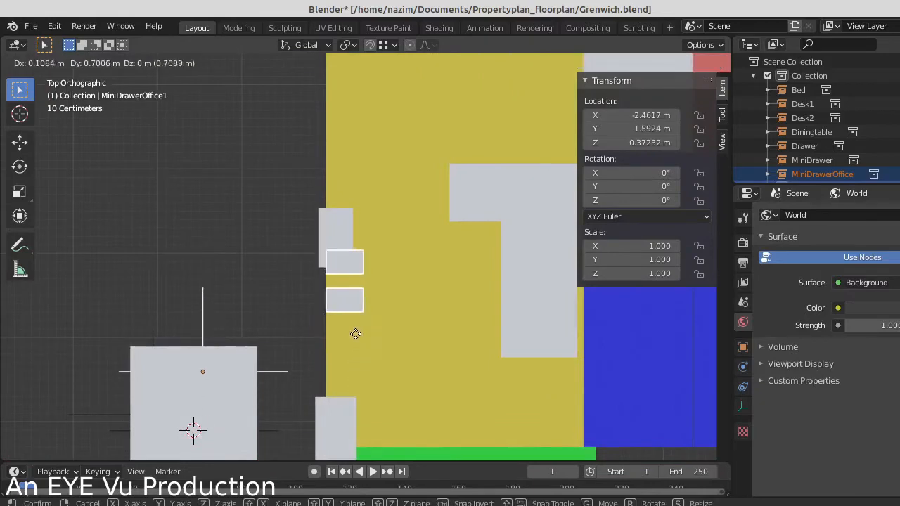
pyautogui.click(356, 333)
# - Move the block overlapping the office mini drawers away along Y, and shift the upper office mini drawer along Y
pyautogui.rightClick(333, 228)
pyautogui.press('g')
pyautogui.press('y')
pyautogui.click(333, 129)
pyautogui.rightClick(357, 257)
pyautogui.press('g')
pyautogui.press('y')
pyautogui.click(357, 228)
# - Move Desk2 along Y and X over the two office mini drawers, flush with the yellow room's outer edge
pyautogui.scroll(-4, 353, 383)
pyautogui.rightClick(195, 292)
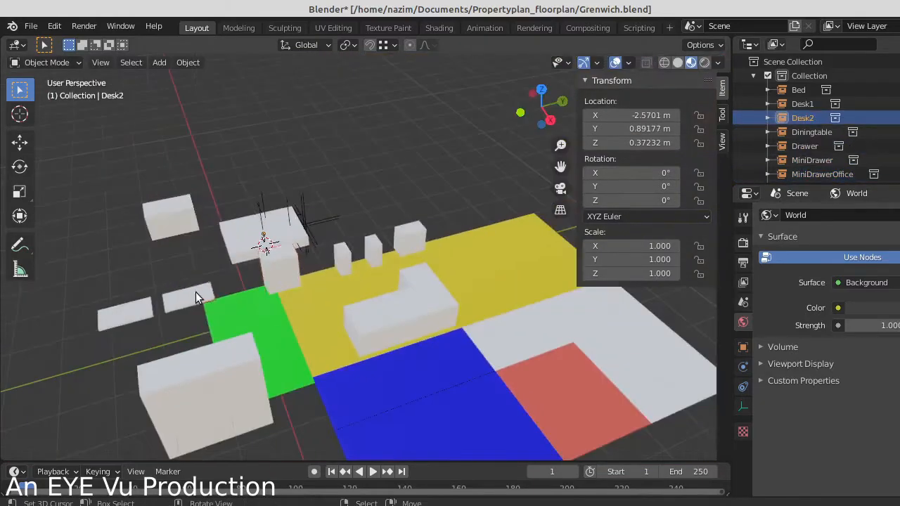
pyautogui.press('KP_7')
pyautogui.press('g')
pyautogui.press('y')
pyautogui.click(355, 199)
pyautogui.scroll(9, 360, 246)
pyautogui.hotkey('alt', 'z')
pyautogui.press('g')
pyautogui.press('x')
pyautogui.click(416, 297)
# - Adjust MiniDrawerOffice1 to about X -2.4584 m, Y 1.589 m, and shift the other office mini drawer along Y under Desk2
pyautogui.rightClick(391, 343)
pyautogui.press('g')
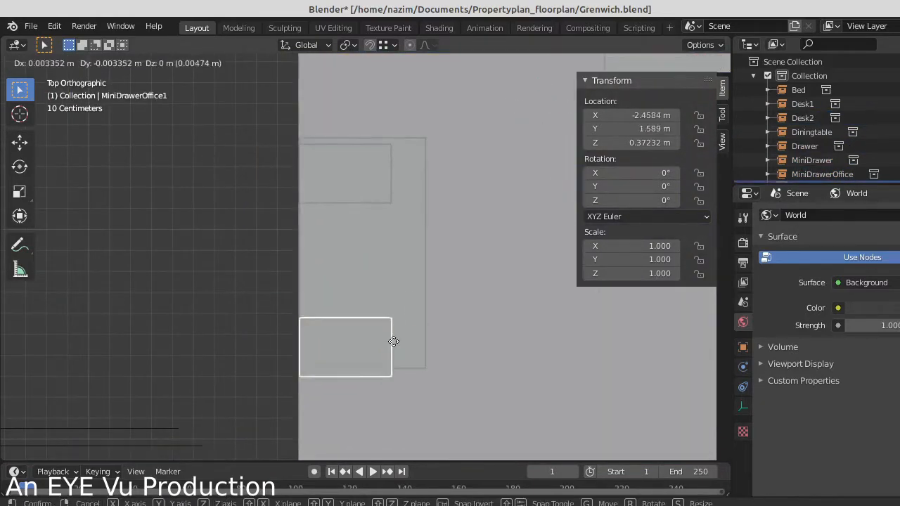
pyautogui.click(393, 333)
pyautogui.rightClick(369, 204)
pyautogui.press('g')
pyautogui.press('y')
pyautogui.click(368, 195)
pyautogui.hotkey('alt', 'z')
# - Raise Desk2 along Z to about 0.75151 m so it rests on the office mini drawers
pyautogui.scroll(-9, 368, 211)
pyautogui.scroll(5, 358, 310)
pyautogui.rightClick(388, 290)
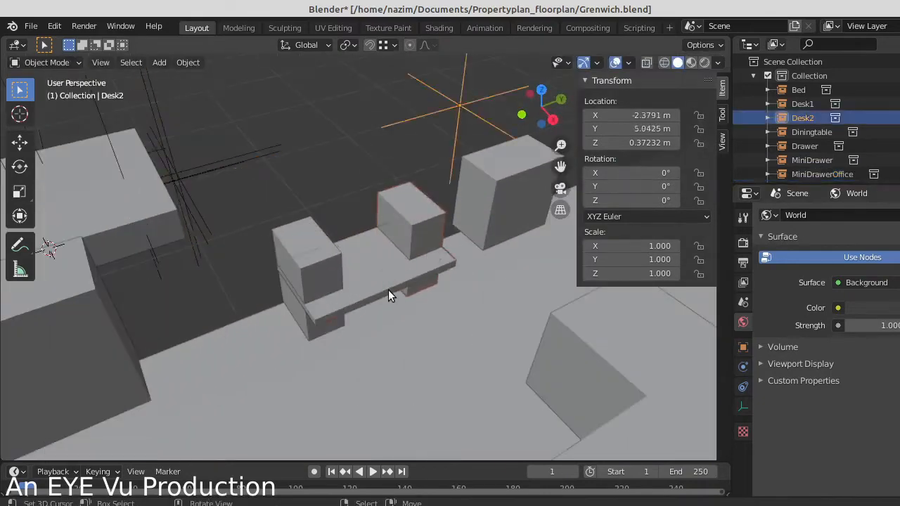
pyautogui.press('g')
pyautogui.press('x')
pyautogui.press('z')
pyautogui.click(380, 223)
pyautogui.moveTo(377, 295); pyautogui.dragTo(343, 243, button='middle')
pyautogui.press('g')
pyautogui.press('z')
pyautogui.click(368, 232)
pyautogui.press('KP_7')
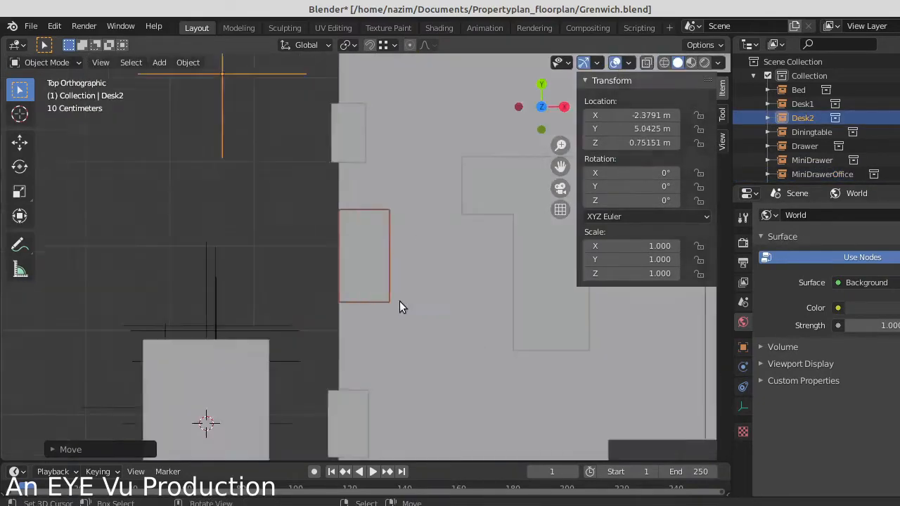
# - Rotate the Drawer to -90° about Z and move it into the blue room at about X 2.8921 m, Y 2.4627 m
pyautogui.hotkey('shift', 'z')
pyautogui.rightClick(360, 391)
pyautogui.press('KP_7')
pyautogui.scroll(2, 385, 369)
pyautogui.press('r')
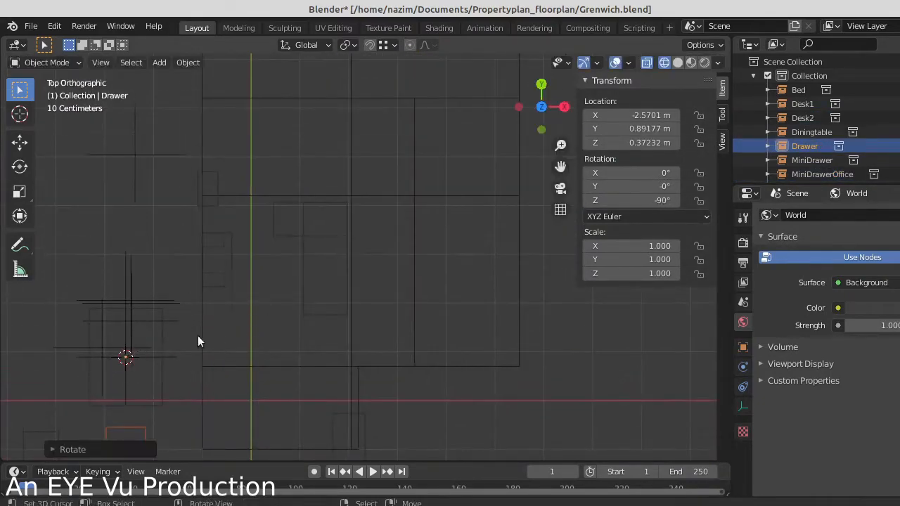
pyautogui.press('g')
pyautogui.click(459, 372)
# - Restore the colored material preview of the plan in an orthographic view and save the file
pyautogui.hotkey('shift', 'z')
pyautogui.moveTo(460, 372); pyautogui.dragTo(402, 335, button='middle')
pyautogui.click(704, 65)
pyautogui.scroll(-3, 380, 267)
pyautogui.click(691, 64)
pyautogui.press('KP_5')
pyautogui.hotkey('ctrl', 's')
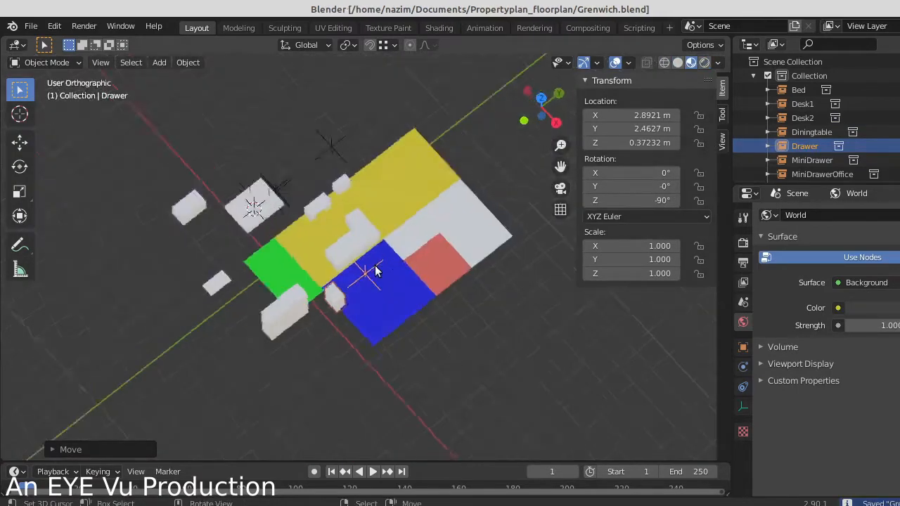
# - Move the Drawer against the blue room's lower edge, to about X 3.3325 m, Y 2.6429 m
pyautogui.press('KP_7')
pyautogui.scroll(6, 393, 316)
pyautogui.keyDown('shift'); pyautogui.moveTo(417, 408); pyautogui.dragTo(438, 303, button='middle'); pyautogui.keyUp('shift')
pyautogui.press('g')
pyautogui.click(482, 335)
# - Move the Bed into the blue room's upper outer corner, to about X 4.711 m, Y 3.1747 m
pyautogui.scroll(-3, 394, 332)
pyautogui.click(180, 318)
pyautogui.press('g')
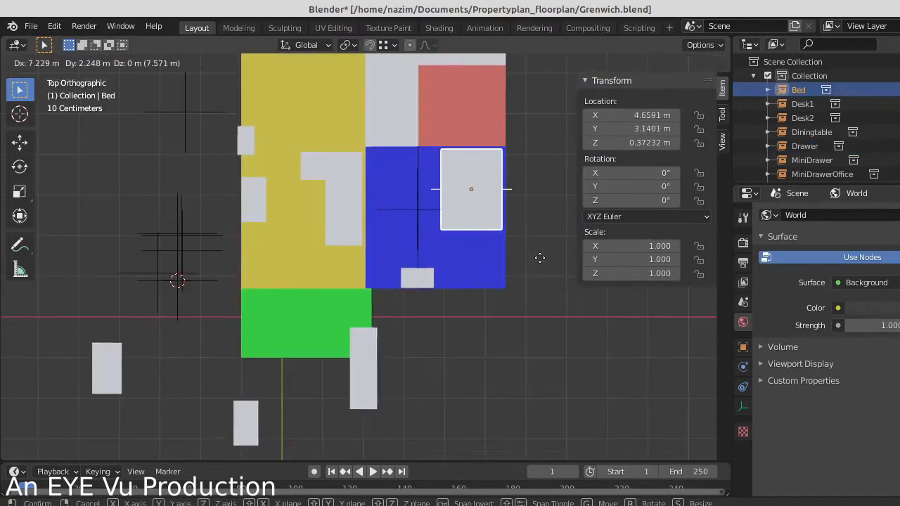
# - Rotate the Drawer to -180° about Z and place it beneath the Bed at about X 3.5227 m, Y 1.7521 m
pyautogui.click(417, 277)
pyautogui.scroll(3, 417, 278)
pyautogui.press('r')
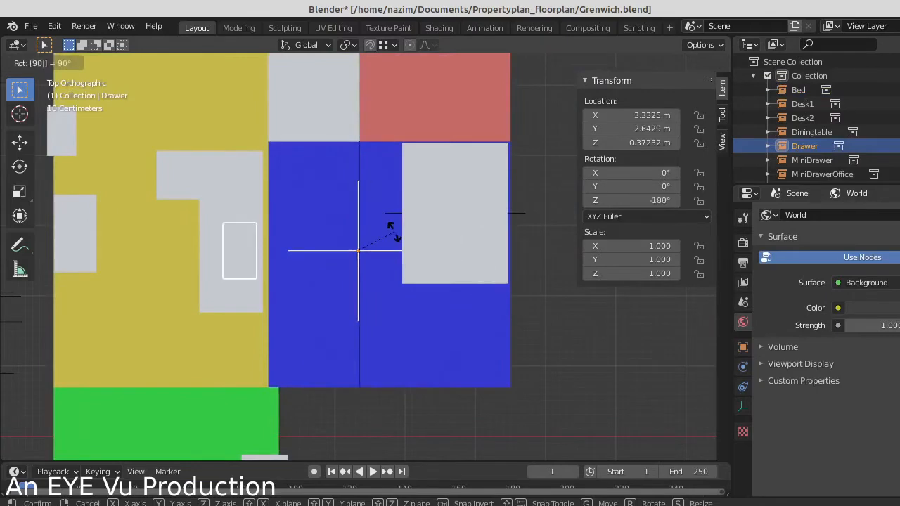
pyautogui.press('Return')
pyautogui.press('g')
pyautogui.scroll(-8, 450, 321)
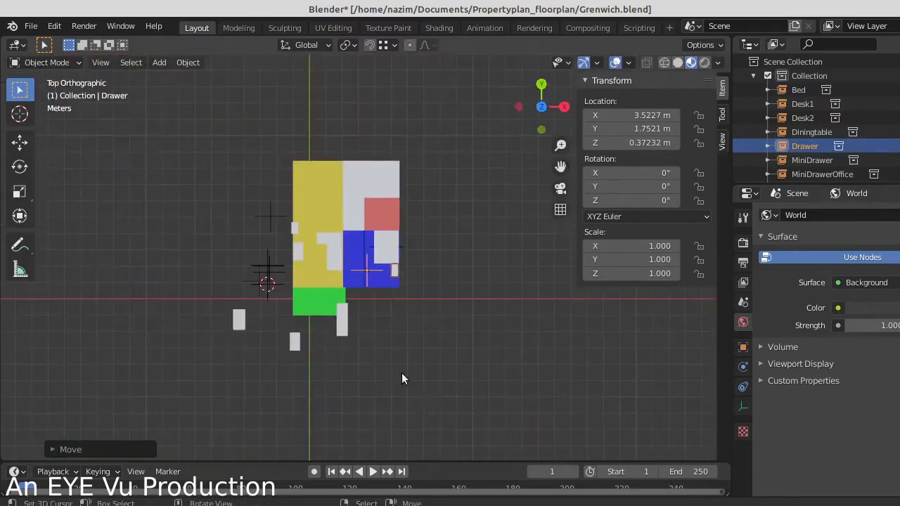
# - Move the Wardrobe to just below the blue room and shift the Drawer toward the blue room's opposite side
pyautogui.rightClick(343, 322)
pyautogui.scroll(5, 351, 394)
pyautogui.press('g')
pyautogui.rightClick(417, 276)
pyautogui.hotkey('ctrl', 'z')
# - Rotate the Bed by 90° and fit it into the blue room's upper outer corner
pyautogui.click(405, 271)
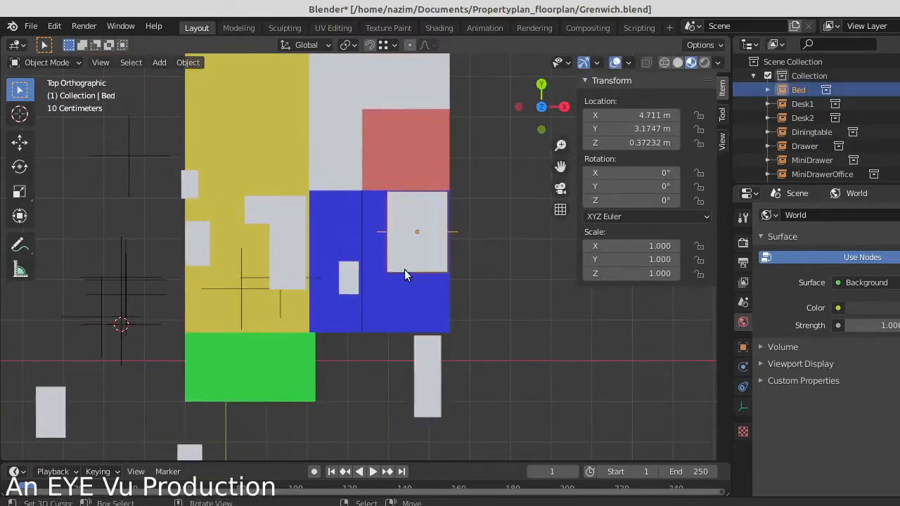
pyautogui.press('Return')
pyautogui.scroll(3, 436, 320)
pyautogui.press('g')
pyautogui.click(468, 256)
# - Move the Wardrobe into the blue room beneath the Bed, to about X 0.55742 m, Y 3.8456 m
pyautogui.rightClick(470, 428)
pyautogui.press('g')
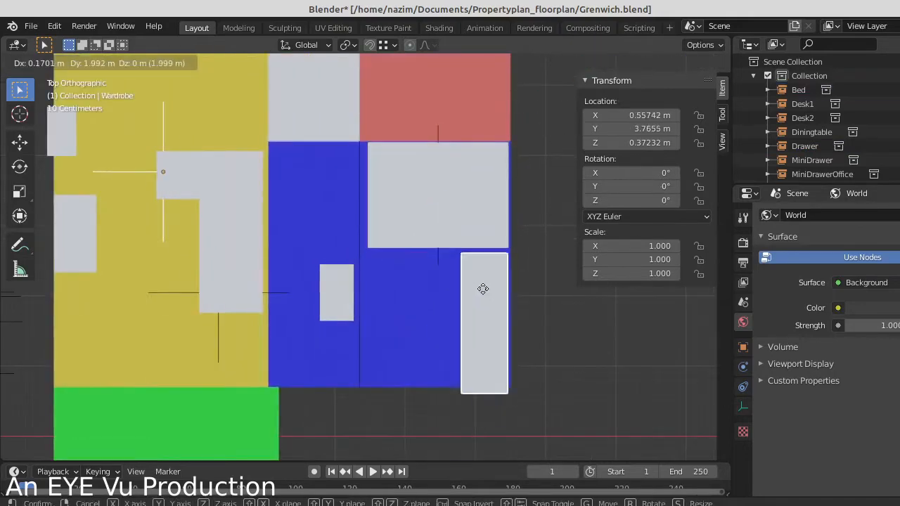
pyautogui.click(483, 283)
pyautogui.moveTo(485, 337); pyautogui.dragTo(412, 267, button='middle')
# - Move the Drawer against the blue room's edge beside the yellow room, to about X 0.6129 m, Y 2.2663 m
pyautogui.click(331, 317)
pyautogui.press('g')
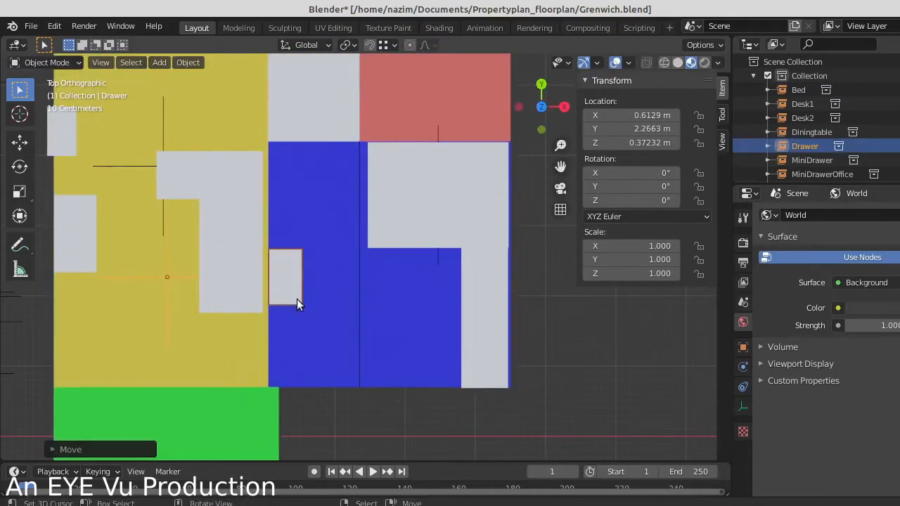
pyautogui.click(295, 310)
pyautogui.moveTo(294, 310); pyautogui.dragTo(492, 260, button='middle')
# - Move the Wardrobe out of the blue room and up into the white room
pyautogui.press('KP_7')
pyautogui.click(495, 327)
pyautogui.scroll(-2, 495, 330)
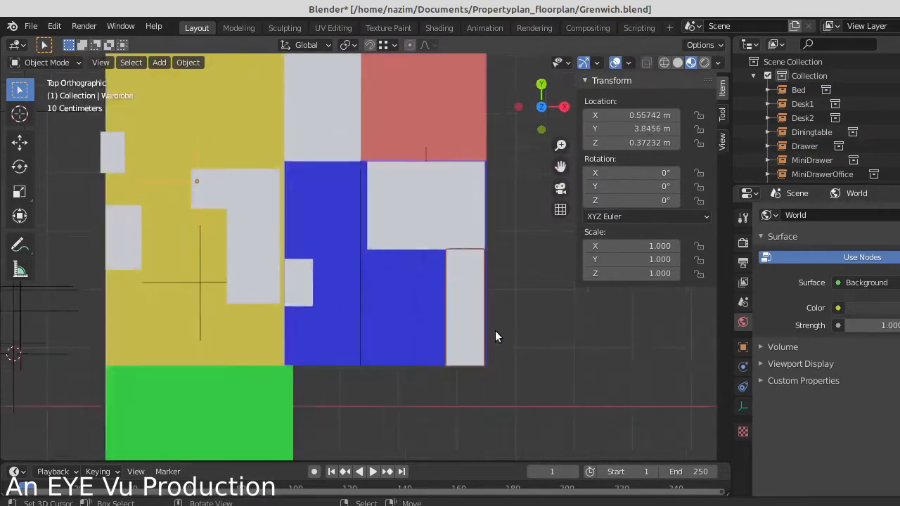
pyautogui.moveTo(441, 311); pyautogui.dragTo(477, 313, button='middle')
pyautogui.press('KP_7')
pyautogui.press('g')
pyautogui.click(344, 134)
pyautogui.keyDown('shift'); pyautogui.moveTo(347, 140); pyautogui.dragTo(366, 305, button='middle'); pyautogui.keyUp('shift')
# - Align the Wardrobe with the white room's edge beside the yellow room, at about X -2.1965 m, Y 8.5584 m
pyautogui.press('g')
pyautogui.press('z')
pyautogui.click(344, 247)
pyautogui.scroll(5, 363, 294)
pyautogui.scroll(-3, 363, 295)
pyautogui.press('g')
pyautogui.press('x')
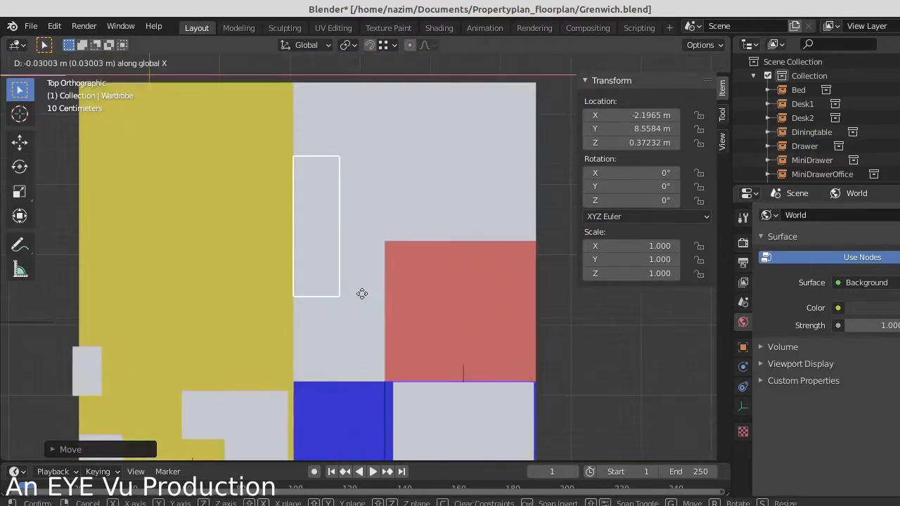
pyautogui.click(361, 293)
# - Rotate the Bed to -180° about Z and move it into the blue room's lower outer corner
pyautogui.scroll(-3, 366, 301)
pyautogui.press('a')
pyautogui.moveTo(329, 340); pyautogui.dragTo(359, 315, button='middle')
pyautogui.moveTo(393, 288); pyautogui.dragTo(430, 329, button='middle')
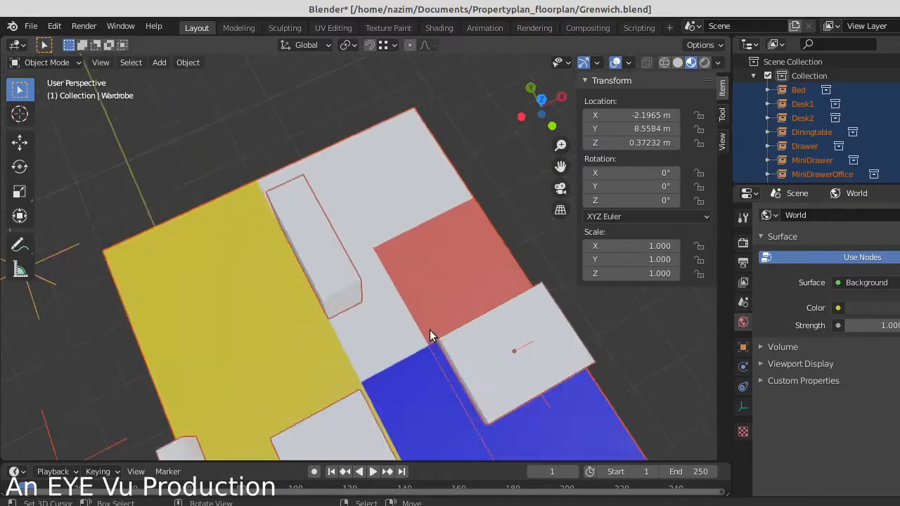
pyautogui.press('KP_7')
pyautogui.click(418, 361)
pyautogui.press('Return')
pyautogui.press('g')
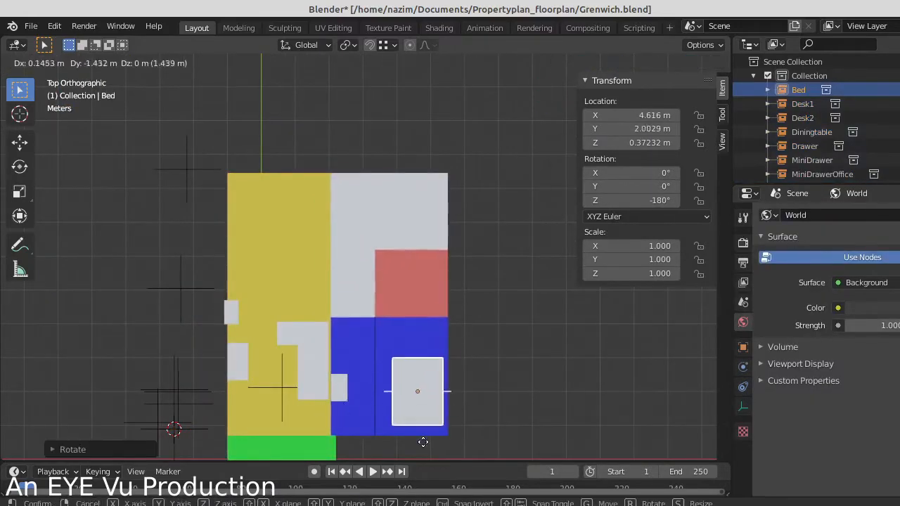
pyautogui.click(424, 451)
# - Rotate the Wardrobe by 90° to -90° about Z and move it to the blue room's upper edge, below the red room
pyautogui.scroll(-2, 400, 351)
pyautogui.moveTo(385, 289); pyautogui.dragTo(353, 248, button='middle')
pyautogui.press('KP_7')
pyautogui.click(352, 248)
pyautogui.press('r')
pyautogui.press('9')
pyautogui.press('0')
pyautogui.press('Return')
pyautogui.press('g')
pyautogui.click(417, 332)
# - Shift the Wardrobe into the blue room's upper outer corner, to about X 6.6482 m, Y 8.4389 m
pyautogui.scroll(7, 415, 302)
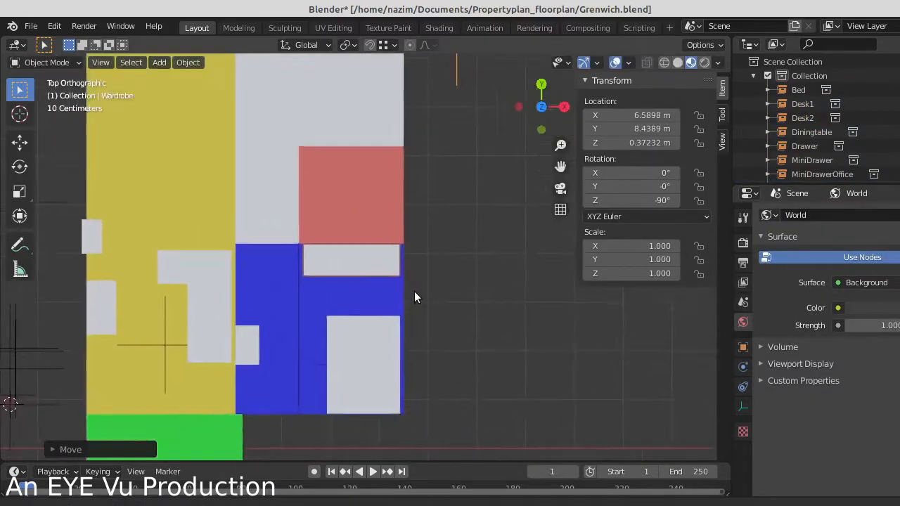
pyautogui.press('g')
pyautogui.click(421, 305)
pyautogui.scroll(-7, 420, 301)
pyautogui.moveTo(420, 301); pyautogui.dragTo(302, 232, button='middle')
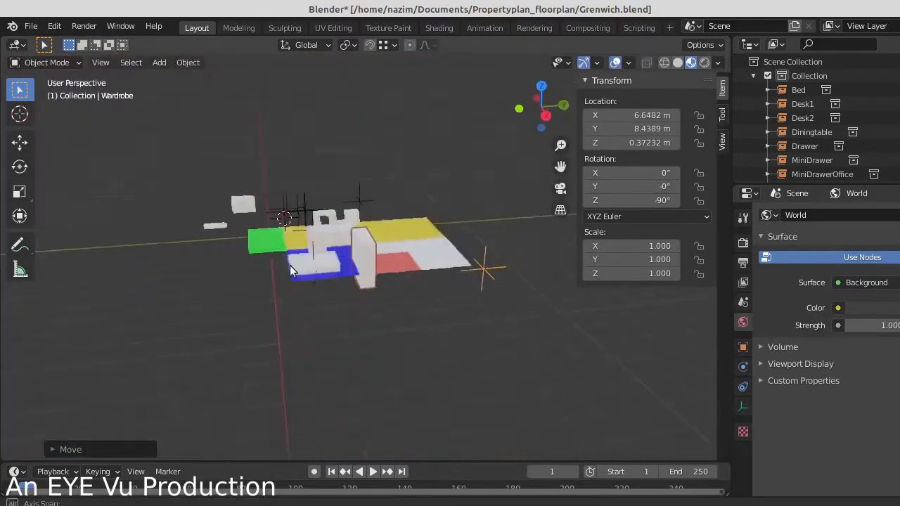
# - Move the Diningtable into the open part of the yellow room, to about X 2.1955 m, Y 7.5589 m
pyautogui.scroll(6, 255, 317)
pyautogui.moveTo(255, 317); pyautogui.dragTo(334, 344, button='middle')
pyautogui.moveTo(71, 339); pyautogui.dragTo(192, 241, button='middle')
pyautogui.scroll(-3, 193, 241)
pyautogui.click(283, 213)
pyautogui.press('KP_7')
pyautogui.scroll(3, 296, 225)
pyautogui.moveTo(297, 225); pyautogui.dragTo(274, 190, button='middle')
pyautogui.scroll(-1, 287, 222)
pyautogui.click(306, 219)
pyautogui.press('g')
pyautogui.rightClick(424, 315)
pyautogui.press('KP_7')
pyautogui.moveTo(511, 237); pyautogui.dragTo(361, 207, button='middle')
pyautogui.scroll(4, 321, 202)
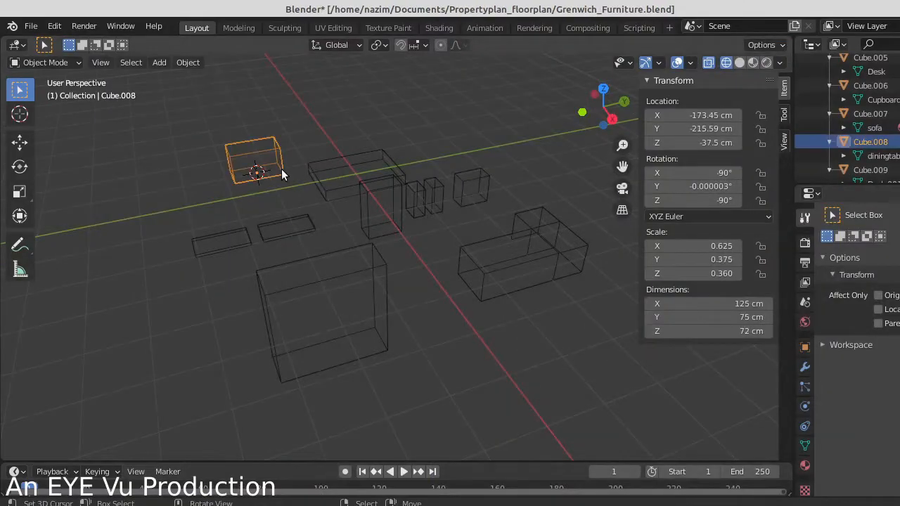
# - Move the MiniDrawer from the yellow room's outer edge to beside the sofa, at about X 0.5727 m, Y 0.5889 m
pyautogui.click(476, 189)
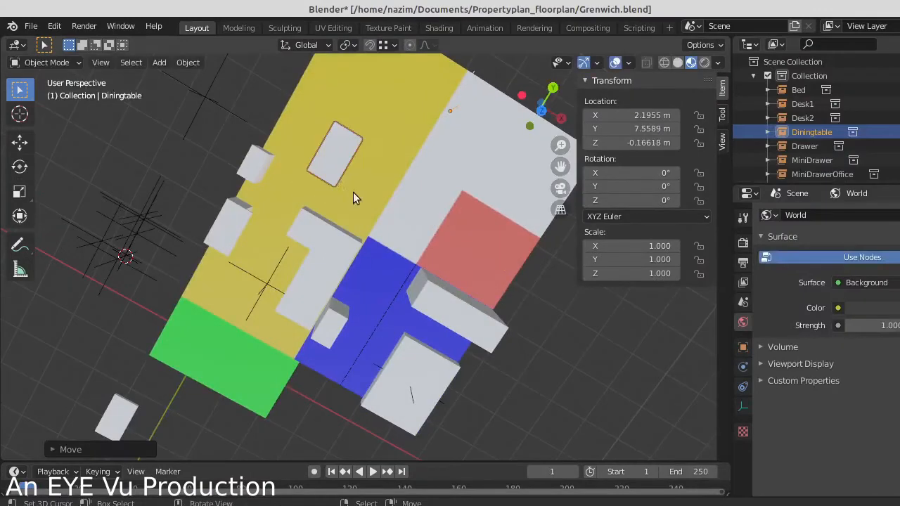
pyautogui.rightClick(247, 175)
pyautogui.press('g')
pyautogui.click(351, 304)
pyautogui.moveTo(350, 304); pyautogui.dragTo(253, 269, button='middle')
pyautogui.press('KP_7')
pyautogui.scroll(3, 373, 282)
pyautogui.hotkey('shift', 'z')
pyautogui.press('g')
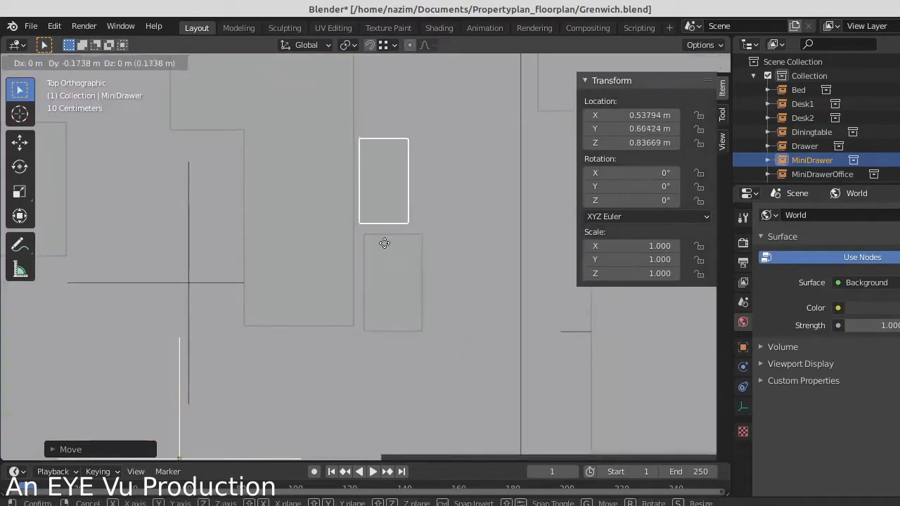
pyautogui.click(386, 255)
# - Set the viewport shading back to Material Preview and save the floor plan
pyautogui.scroll(-8, 394, 267)
pyautogui.click(463, 401)
pyautogui.moveTo(463, 401)
pyautogui.mouseDown(button='middle')
pyautogui.moveTo(422, 339)
pyautogui.moveTo(337, 303)
pyautogui.mouseUp(button='middle')
pyautogui.click(327, 307)
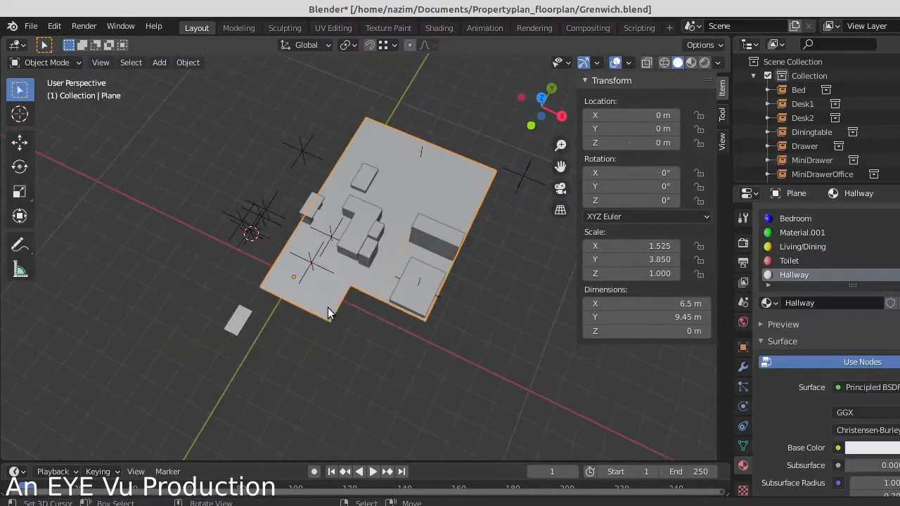
pyautogui.click(704, 62)
pyautogui.click(691, 63)
pyautogui.hotkey('ctrl', 's')
# - Rotate the MiniDrawer to -90° about Z and place it beside the Bed, at about X 1.2761 m, Y 2.6135 m
pyautogui.scroll(7, 291, 257)
pyautogui.moveTo(291, 258); pyautogui.dragTo(458, 295, button='middle')
pyautogui.scroll(-5, 442, 447)
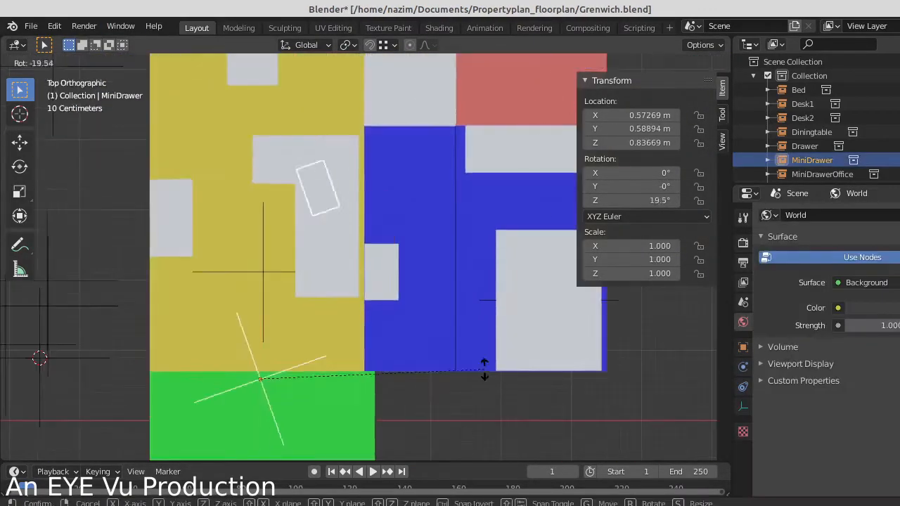
pyautogui.scroll(-3, 358, 456)
pyautogui.click(389, 390)
pyautogui.scroll(5, 389, 390)
pyautogui.moveTo(389, 390); pyautogui.dragTo(556, 277, button='middle')
pyautogui.scroll(3, 437, 357)
pyautogui.scroll(-9, 435, 353)
pyautogui.scroll(4, 556, 277)
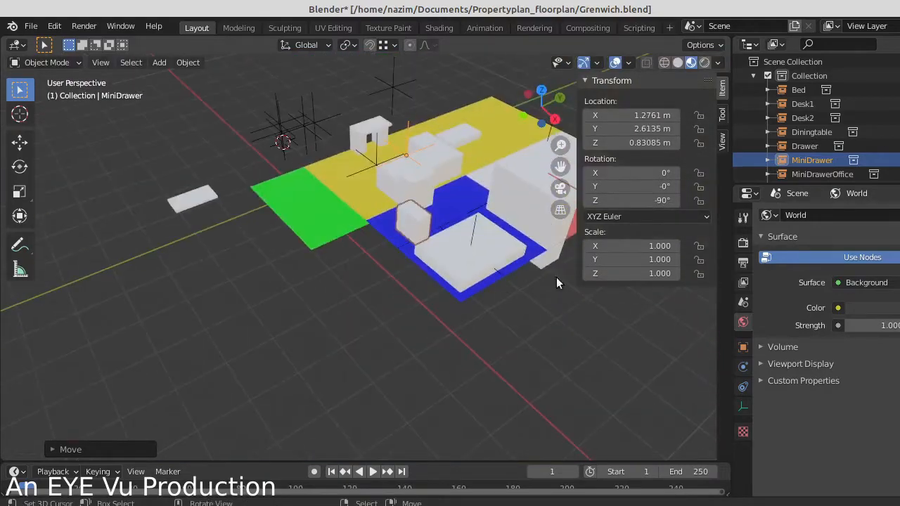
# - Move Desk1 from outside the plan to the yellow room's outer edge, end to end with Desk2
pyautogui.moveTo(468, 254); pyautogui.dragTo(295, 348, button='middle')
pyautogui.scroll(-5, 476, 389)
pyautogui.scroll(3, 380, 373)
pyautogui.moveTo(338, 367); pyautogui.dragTo(467, 298, button='middle')
pyautogui.rightClick(257, 158)
pyautogui.scroll(4, 320, 142)
pyautogui.press('KP_7')
pyautogui.press('g')
pyautogui.click(429, 252)
pyautogui.scroll(6, 495, 295)
pyautogui.press('g')
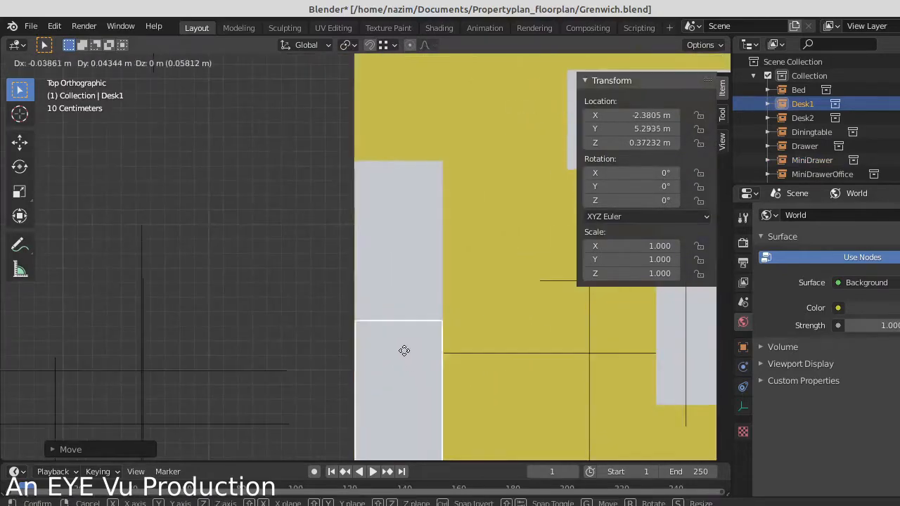
pyautogui.click(403, 349)
# - Select Desk2 together with Desk1, check both from several sides and save the floor plan
pyautogui.keyDown('shift'); pyautogui.rightClick(399, 260); pyautogui.keyUp('shift')
pyautogui.moveTo(411, 334)
pyautogui.mouseDown(button='middle')
pyautogui.moveTo(317, 260)
pyautogui.moveTo(411, 328)
pyautogui.mouseUp(button='middle')
pyautogui.scroll(-4, 410, 328)
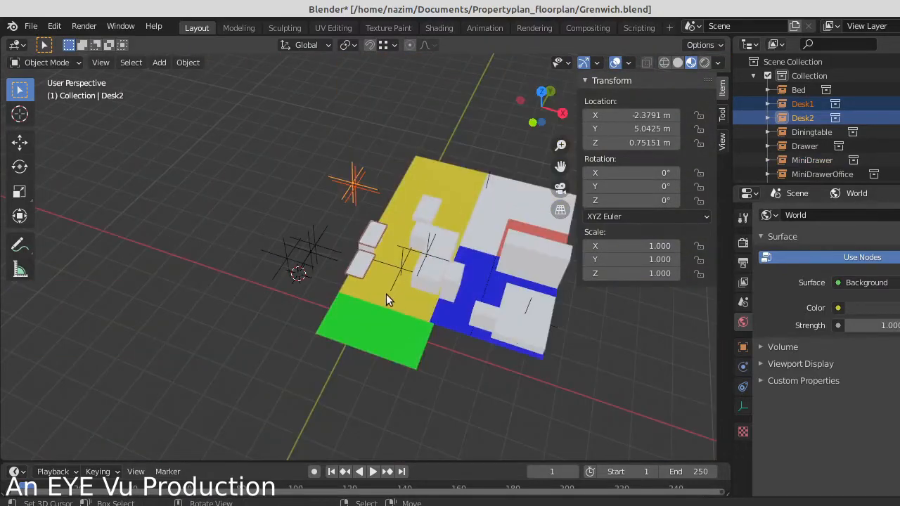
pyautogui.moveTo(386, 293); pyautogui.dragTo(304, 170, button='middle')
pyautogui.scroll(3, 351, 191)
pyautogui.moveTo(392, 212); pyautogui.dragTo(426, 355, button='middle')
pyautogui.scroll(-3, 281, 246)
pyautogui.scroll(-3, 426, 355)
pyautogui.hotkey('ctrl', 's')
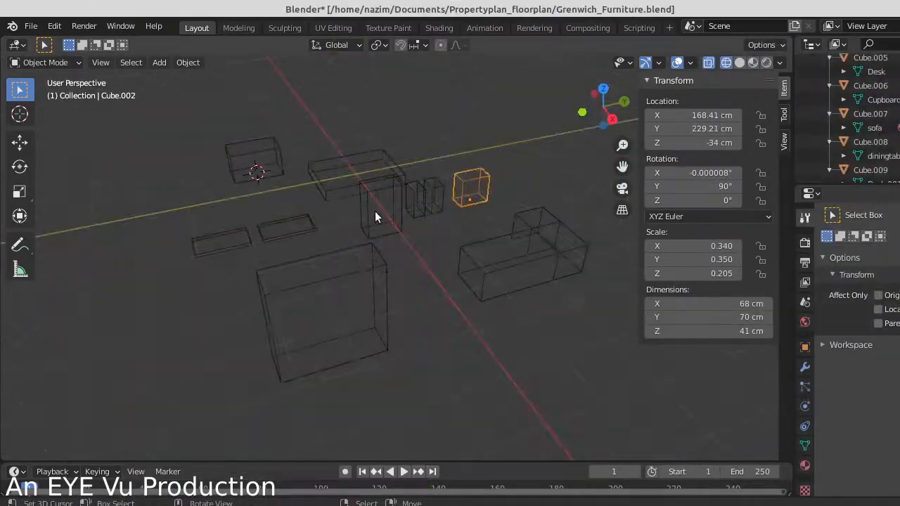
# - In Grenwich_Furniture.blend, duplicate the 123 × 80 × 48 cm block in place
pyautogui.moveTo(375, 211); pyautogui.dragTo(348, 342, button='middle')
pyautogui.click(341, 336)
pyautogui.scroll(-2, 348, 341)
pyautogui.hotkey('shift', 'd')
pyautogui.press('Escape')
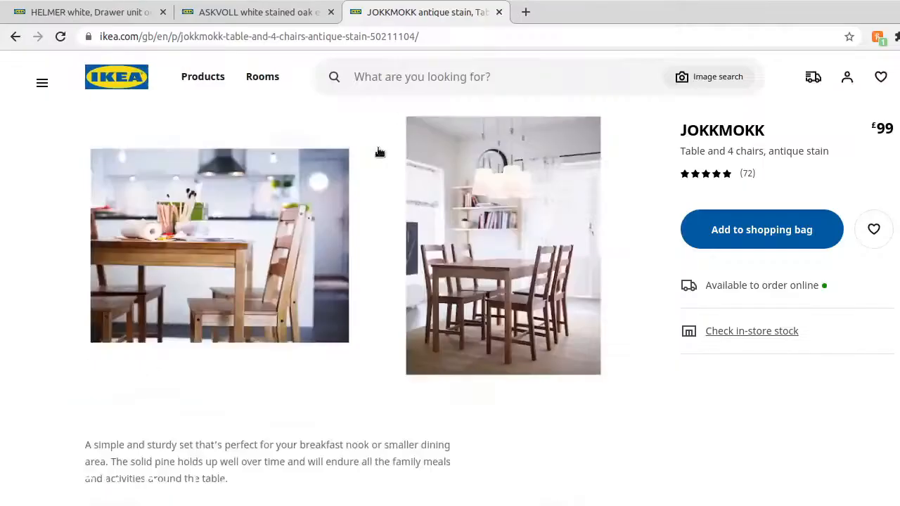
# - Switch to the browser and search the IKEA site for "childrens wardrobe"
pyautogui.click(430, 92)
pyautogui.write('childrens')
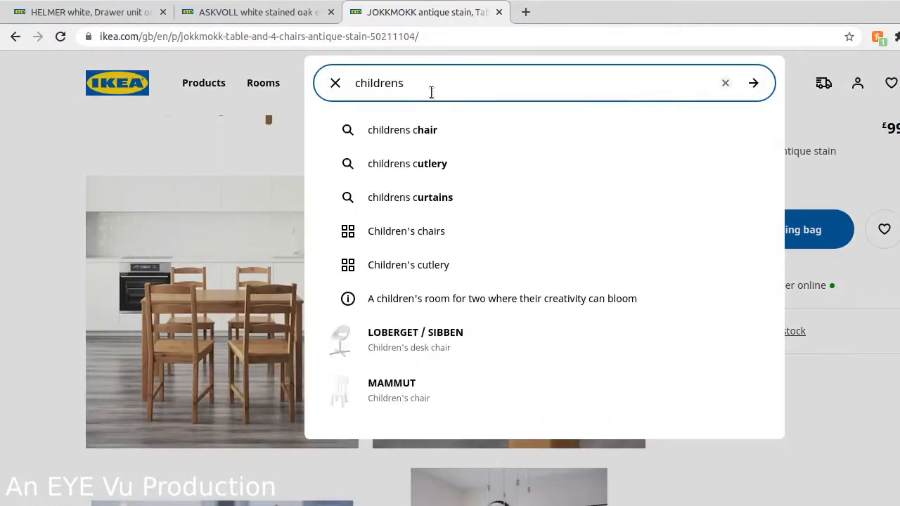
pyautogui.write(' wardrobe')
pyautogui.press('Return')
pyautogui.scroll(-5, 406, 245)
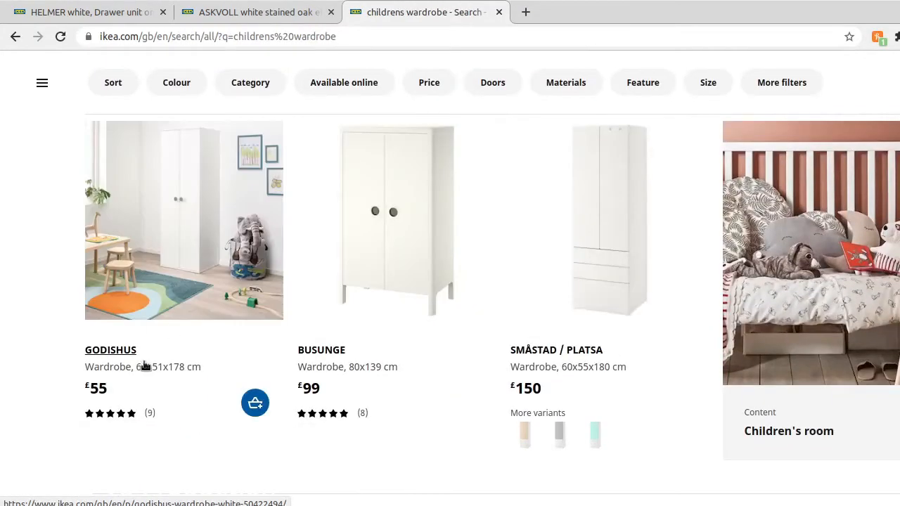
# - Browse the wardrobe results, open the GODISHUS wardrobe in its own tab and view its product size
pyautogui.scroll(1, 152, 383)
pyautogui.scroll(-20, 279, 281)
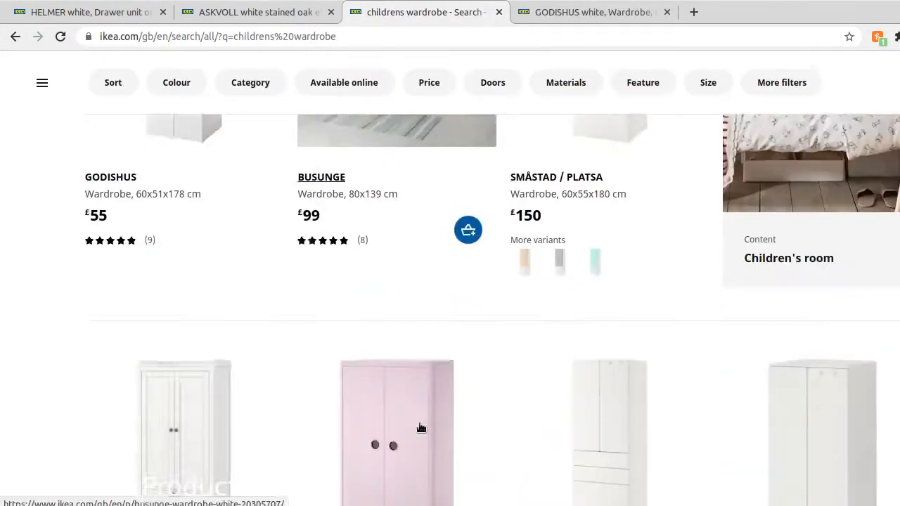
pyautogui.scroll(-6, 349, 336)
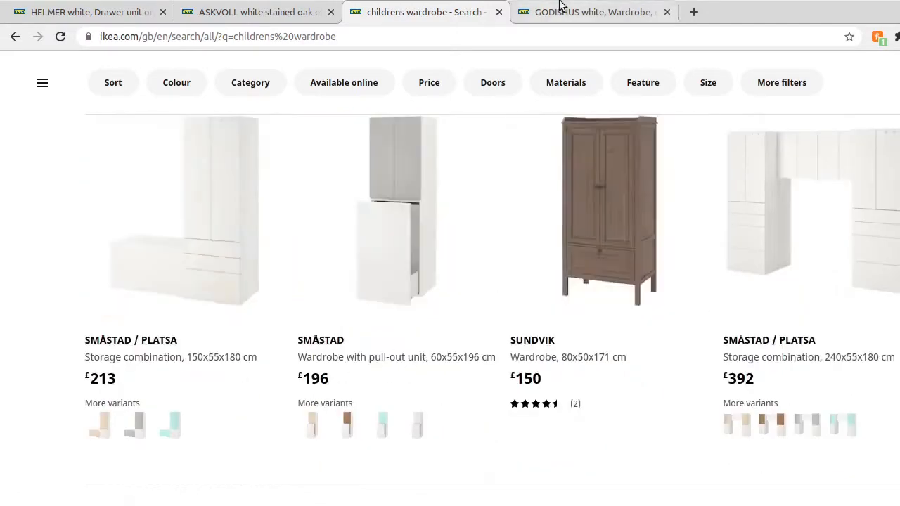
pyautogui.click(559, 12)
pyautogui.scroll(1, 229, 374)
pyautogui.scroll(-5, 229, 375)
pyautogui.click(243, 373)
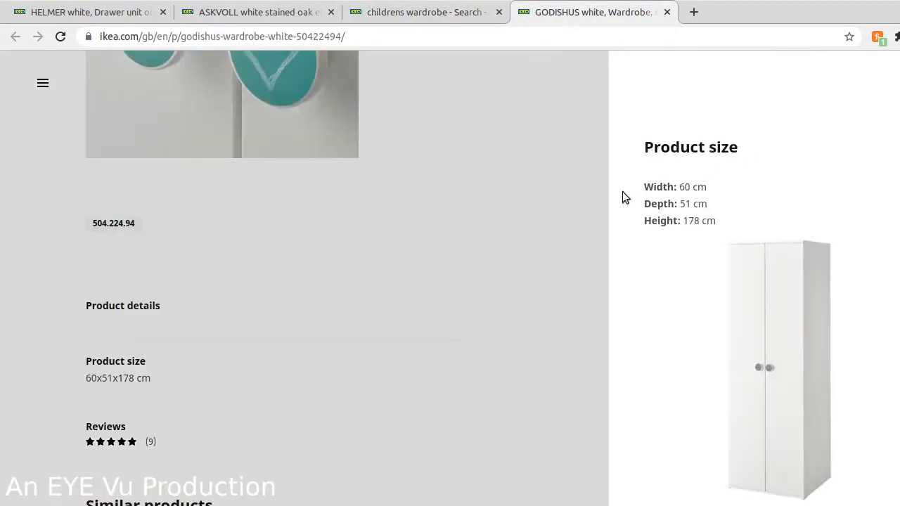
# - Switch to Blender and set the duplicated block's Y dimension to 60 cm and Z dimension to 51 cm
pyautogui.moveTo(270, 505)
pyautogui.click(302, 490)
pyautogui.press('g')
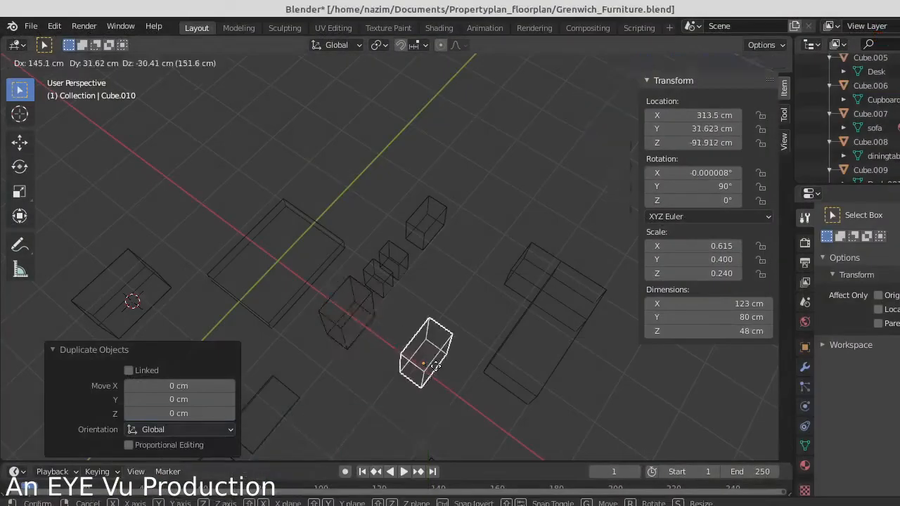
pyautogui.write('60')
pyautogui.press('Return')
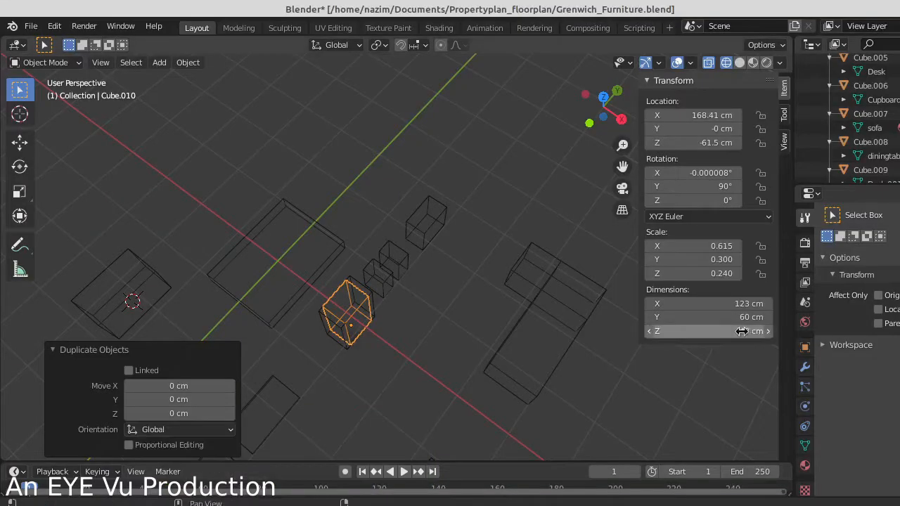
pyautogui.click(733, 333)
pyautogui.write('51')
pyautogui.press('Return')
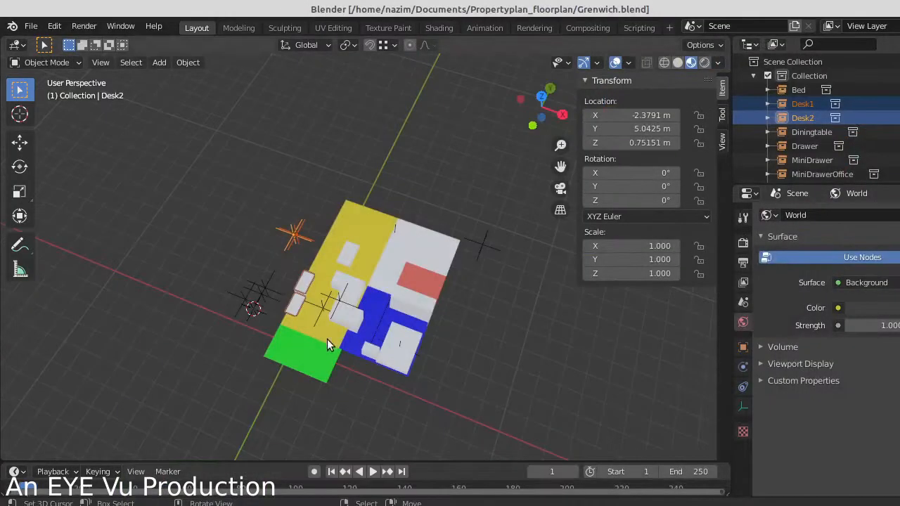
# - Link the new Warddrobe collection into Grenwich.blend
pyautogui.click(30, 26)
pyautogui.click(49, 165)
pyautogui.doubleClick(379, 266)
# - Move the Warddrobe into the yellow room's outer corner by the green room, at about X -2.4164 m, Y 2.2225 m
pyautogui.press('KP_7')
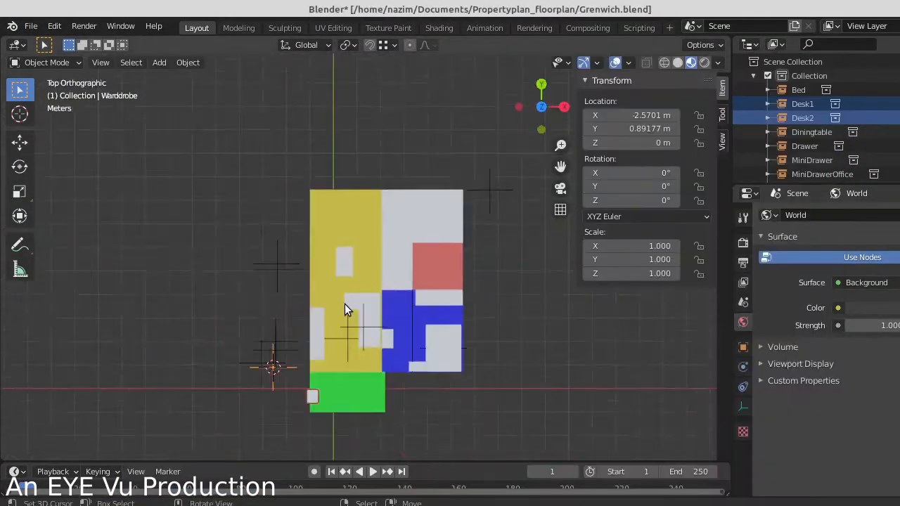
pyautogui.scroll(4, 345, 303)
pyautogui.keyDown('shift'); pyautogui.moveTo(345, 304); pyautogui.dragTo(445, 212, button='middle'); pyautogui.keyUp('shift')
pyautogui.press('g')
pyautogui.click(403, 349)
pyautogui.scroll(8, 402, 349)
pyautogui.keyDown('shift'); pyautogui.moveTo(339, 252); pyautogui.dragTo(417, 344, button='middle'); pyautogui.keyUp('shift')
pyautogui.scroll(-2, 417, 343)
pyautogui.press('g')
pyautogui.click(396, 322)
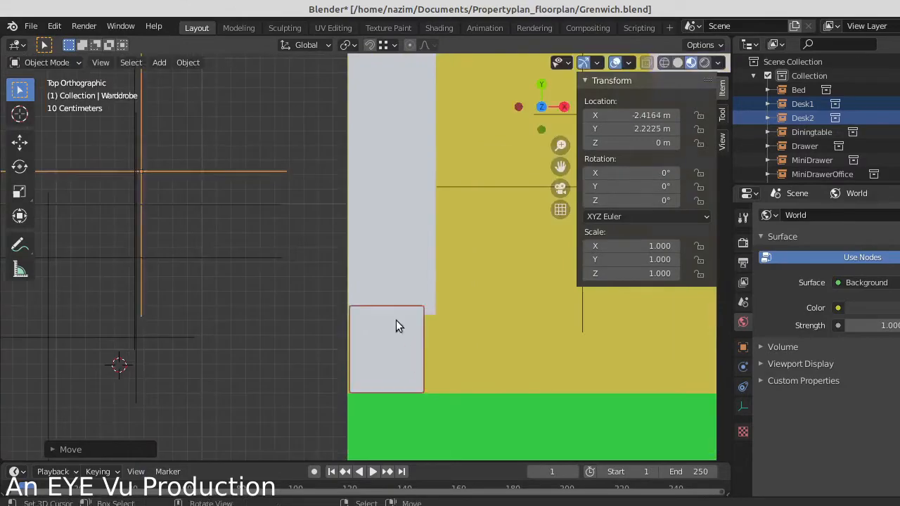
# - Shift the two desks clear of the Warddrobe and place a duplicate Warddrobe at the desks' other end
pyautogui.scroll(-3, 396, 322)
pyautogui.keyDown('shift'); pyautogui.moveTo(396, 284); pyautogui.dragTo(392, 391, button='middle'); pyautogui.keyUp('shift')
pyautogui.click(385, 352)
pyautogui.keyDown('shift'); pyautogui.click(389, 284); pyautogui.keyUp('shift')
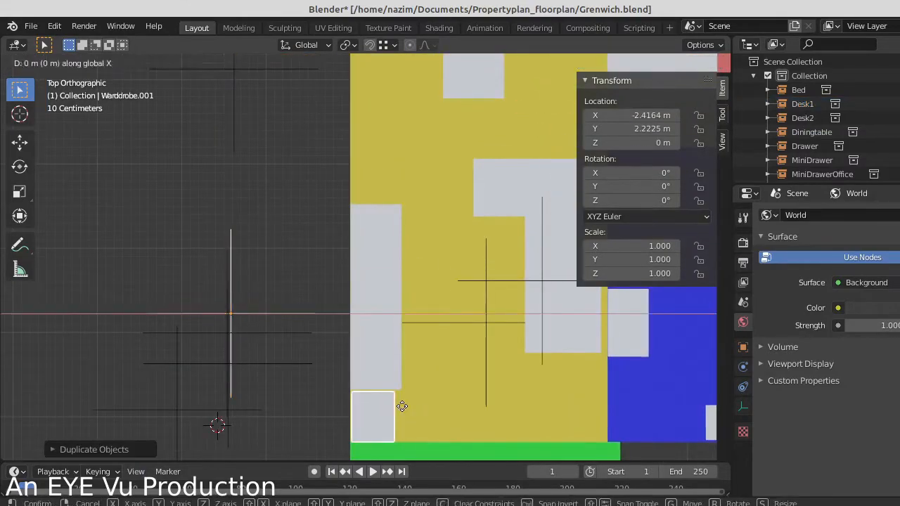
pyautogui.click(384, 166)
# - Raise both Warddrobe blocks together to stand on the yellow floor, at about Z 0.6032 m
pyautogui.moveTo(385, 167); pyautogui.dragTo(264, 244, button='middle')
pyautogui.click(254, 214)
pyautogui.scroll(-3, 253, 213)
pyautogui.moveTo(254, 214); pyautogui.dragTo(305, 200, button='middle')
pyautogui.click(304, 197)
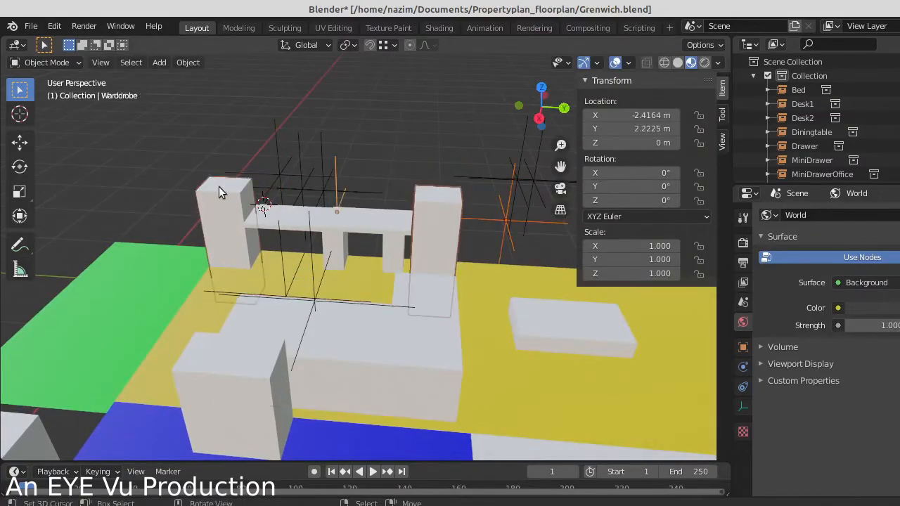
pyautogui.press('g')
pyautogui.press('z')
pyautogui.click(330, 232)
pyautogui.moveTo(331, 232); pyautogui.dragTo(319, 274, button='middle')
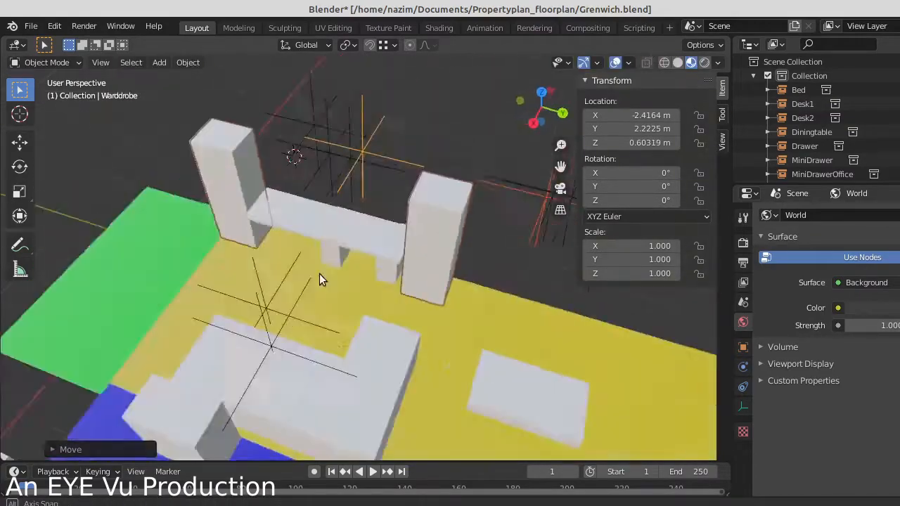
# - Look over the furnished plan and save the file
pyautogui.scroll(-3, 542, 352)
pyautogui.scroll(-4, 540, 352)
pyautogui.moveTo(540, 352); pyautogui.dragTo(336, 236, button='middle')
pyautogui.scroll(6, 537, 317)
pyautogui.hotkey('ctrl', 's')
pyautogui.scroll(-3, 566, 297)
pyautogui.scroll(2, 336, 236)
# - Select Desk1 and examine how the desks and neighbouring blocks sit against the floor plan
pyautogui.click(244, 162)
pyautogui.scroll(4, 407, 271)
pyautogui.keyDown('shift'); pyautogui.moveTo(244, 161); pyautogui.dragTo(338, 225, button='middle'); pyautogui.keyUp('shift')
pyautogui.keyDown('shift'); pyautogui.moveTo(337, 225); pyautogui.dragTo(165, 226, button='middle'); pyautogui.keyUp('shift')
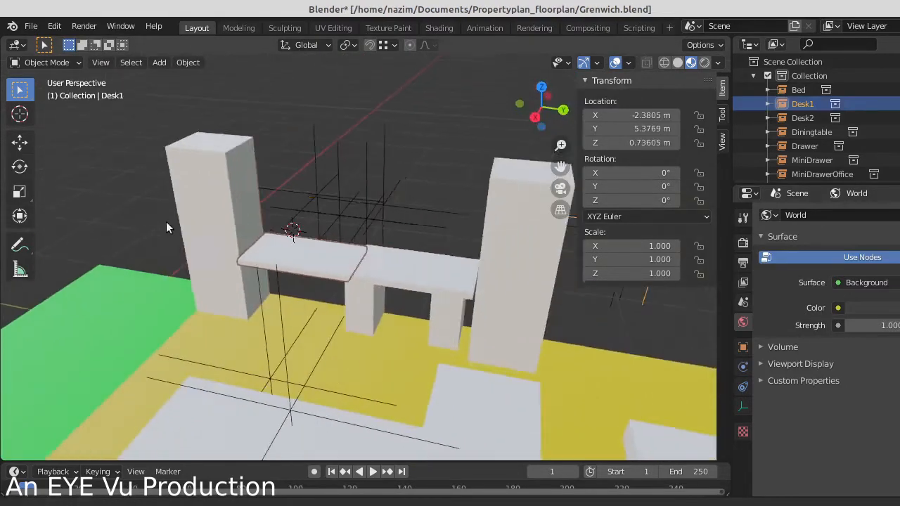
pyautogui.click(267, 264)
pyautogui.scroll(-5, 267, 264)
pyautogui.moveTo(267, 265); pyautogui.dragTo(401, 310, button='middle')
pyautogui.click(267, 284)
pyautogui.scroll(4, 249, 324)
pyautogui.click(351, 300)
pyautogui.scroll(3, 358, 306)
pyautogui.scroll(-5, 379, 330)
# - Raise the blue room's Wardrobe to Z 1.02 m so it stands on the floor, and save the file
pyautogui.click(486, 274)
pyautogui.press('g')
pyautogui.press('z')
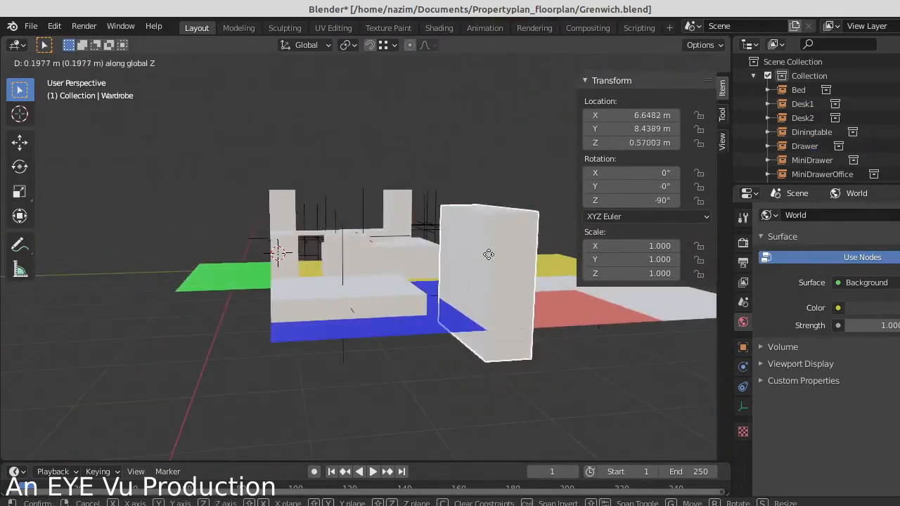
pyautogui.click(486, 234)
pyautogui.moveTo(483, 281); pyautogui.dragTo(482, 327, button='middle')
pyautogui.press('g')
pyautogui.press('z')
pyautogui.click(474, 293)
pyautogui.scroll(-4, 453, 366)
pyautogui.scroll(4, 380, 363)
pyautogui.hotkey('ctrl', 's')
# - Examine the MiniDrawer, the Bed and the surrounding blocks in the blue room from several angles
pyautogui.moveTo(338, 173); pyautogui.dragTo(350, 252, button='middle')
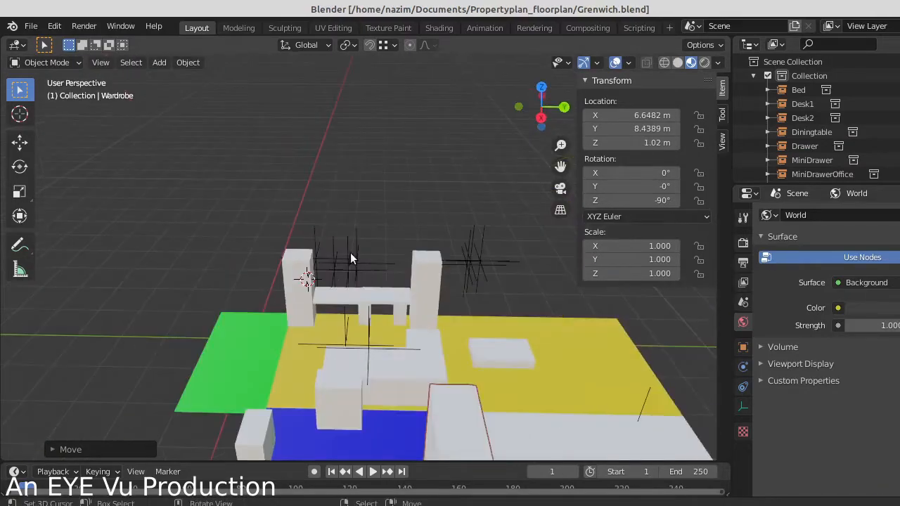
pyautogui.scroll(-4, 350, 253)
pyautogui.moveTo(415, 295); pyautogui.dragTo(474, 331, button='middle')
pyautogui.scroll(4, 422, 341)
pyautogui.moveTo(422, 341); pyautogui.dragTo(393, 350, button='middle')
pyautogui.click(392, 351)
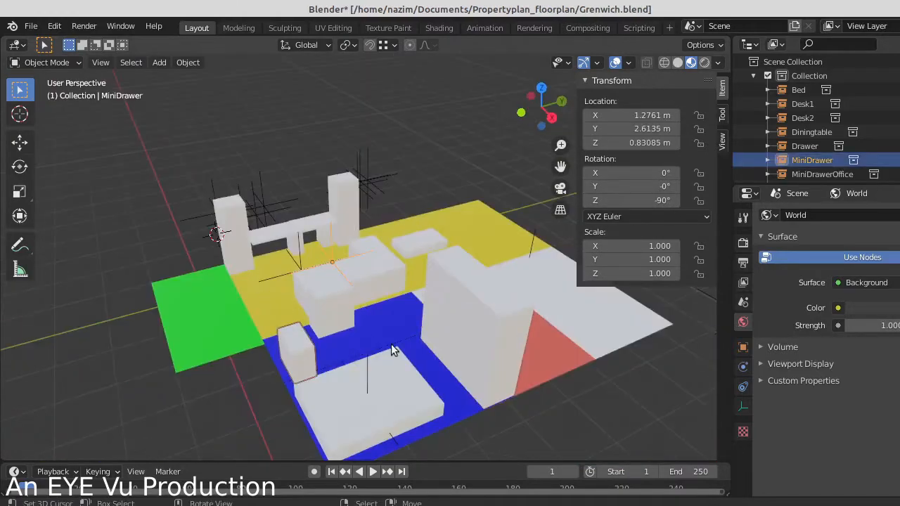
pyautogui.rightClick(300, 391)
pyautogui.scroll(-4, 309, 392)
pyautogui.moveTo(313, 393); pyautogui.dragTo(468, 276, button='middle')
pyautogui.scroll(4, 464, 288)
pyautogui.moveTo(444, 358); pyautogui.dragTo(591, 392, button='middle')
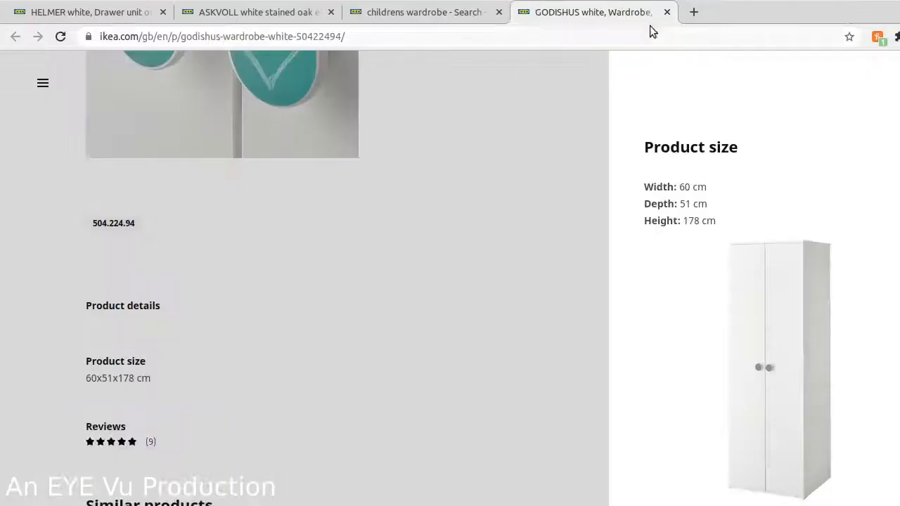
# - Switch to the browser, search for "currys" in a new tab and open the Currys website
pyautogui.click(693, 12)
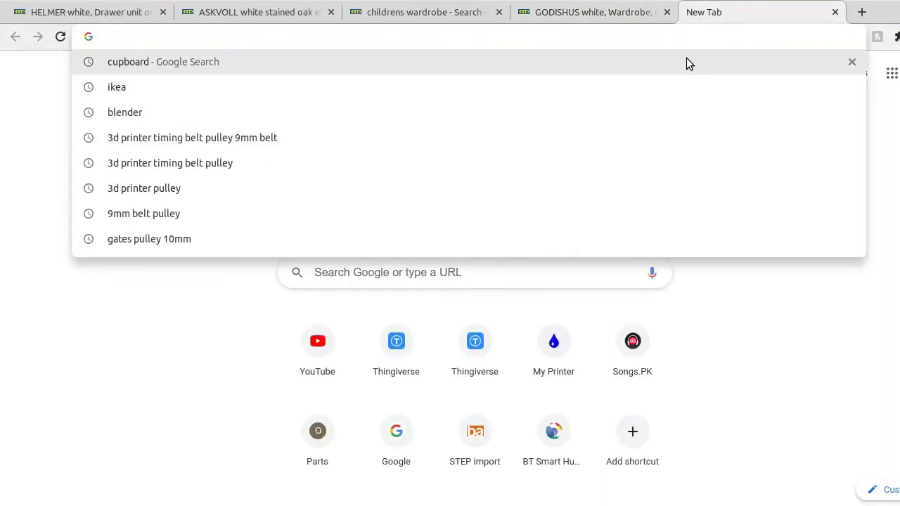
pyautogui.write('currys')
pyautogui.press('Return')
pyautogui.click(304, 327)
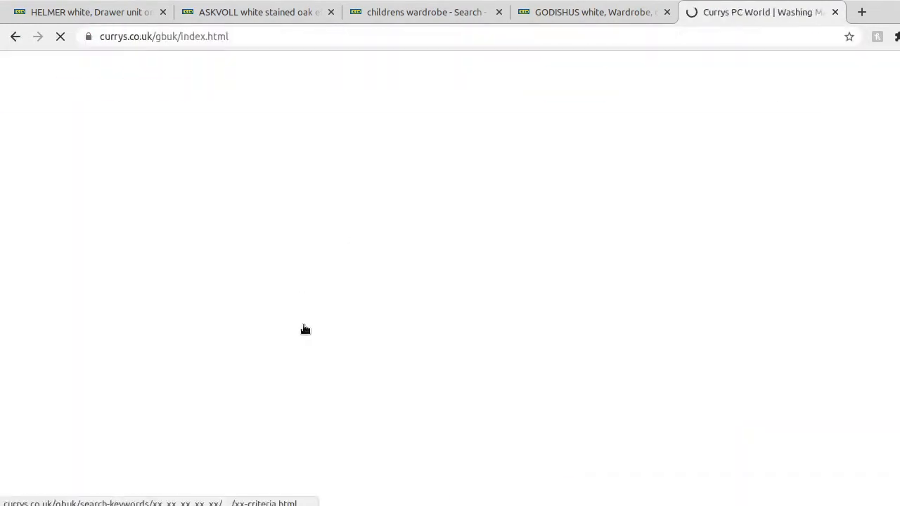
# - Open the 46" - 54" televisions on the Currys site and sort them by price from low to high
pyautogui.moveTo(144, 133)
pyautogui.moveTo(150, 161)
pyautogui.click(355, 203)
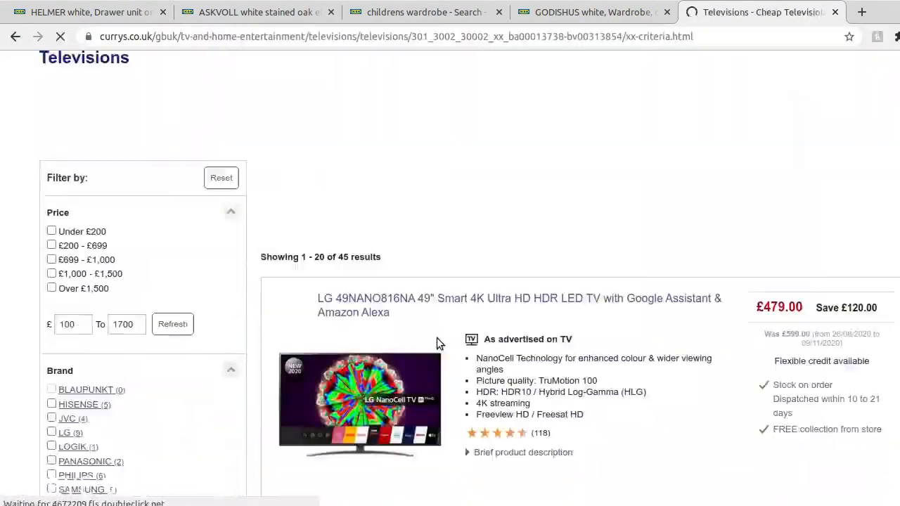
pyautogui.scroll(-5, 521, 348)
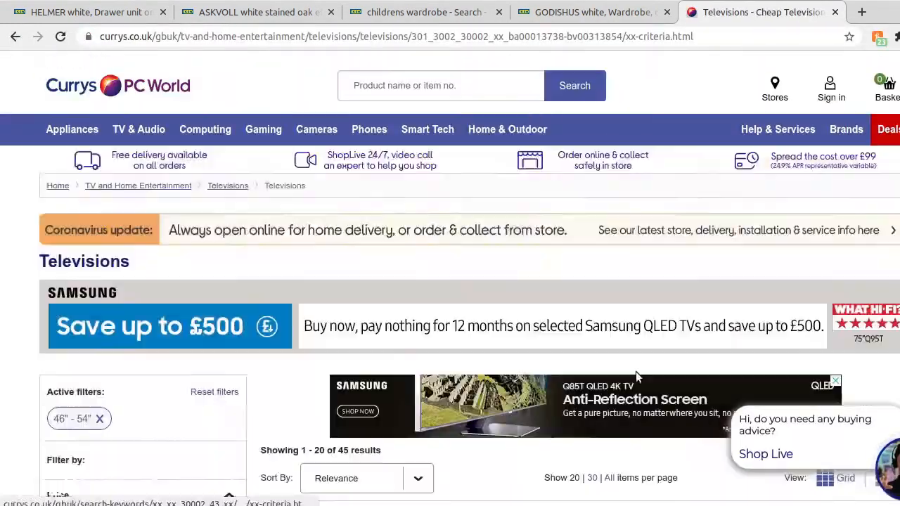
pyautogui.scroll(-3, 635, 372)
pyautogui.click(366, 255)
pyautogui.click(365, 372)
pyautogui.scroll(-3, 622, 312)
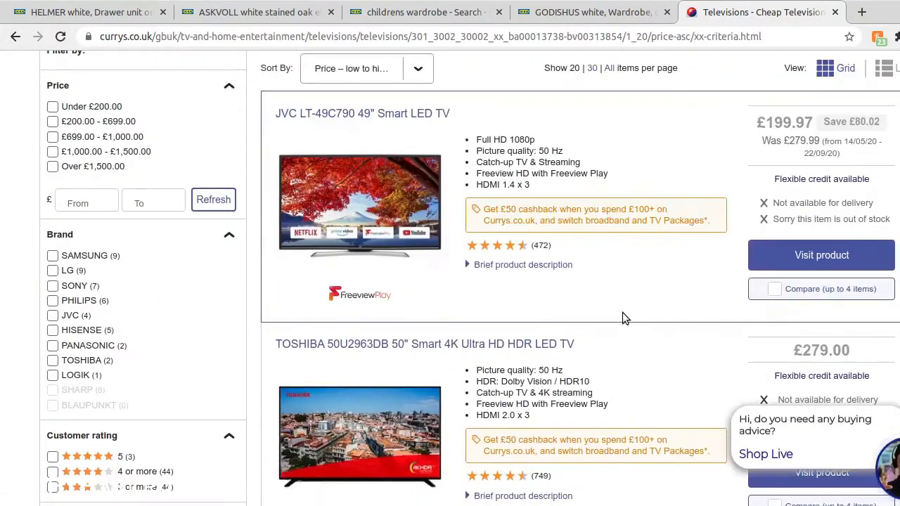
# - Open the JVC LT-49C790 49" Smart LED TV and read its unboxed dimensions in the specification
pyautogui.click(398, 218)
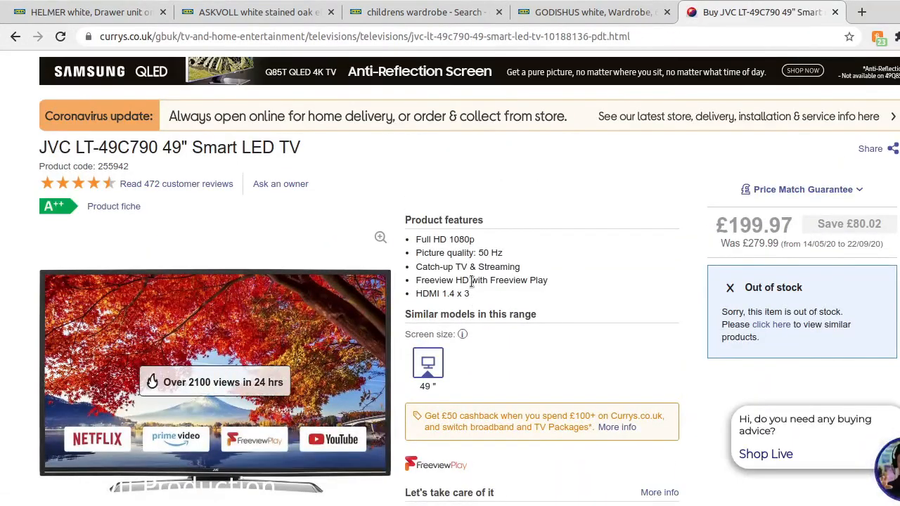
pyautogui.scroll(-4, 533, 280)
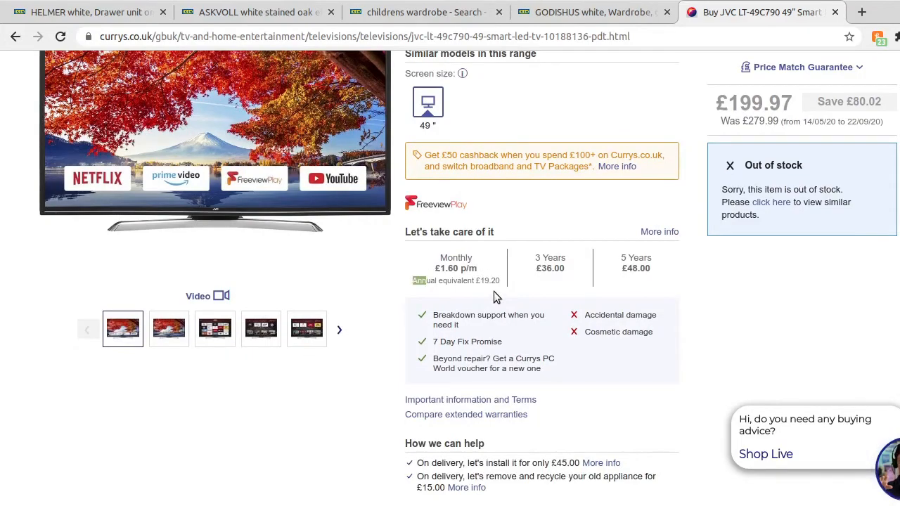
pyautogui.scroll(5, 577, 330)
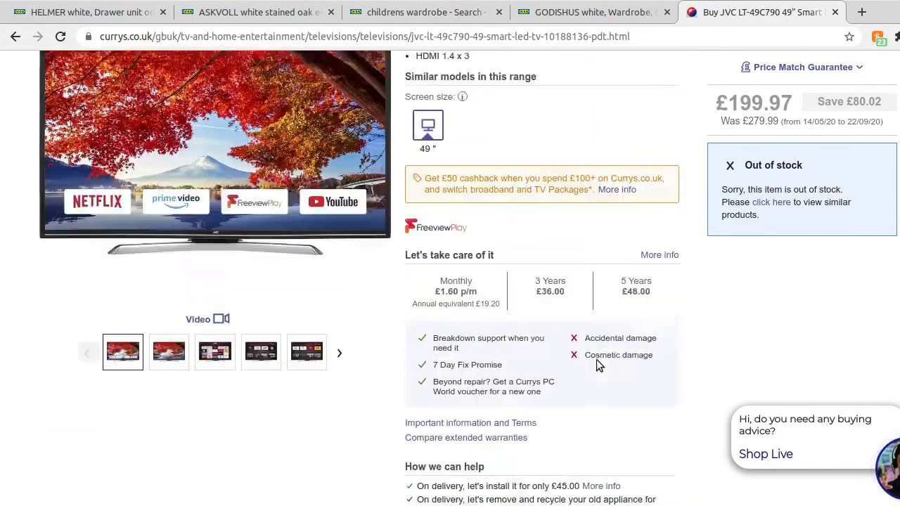
pyautogui.scroll(-12, 490, 325)
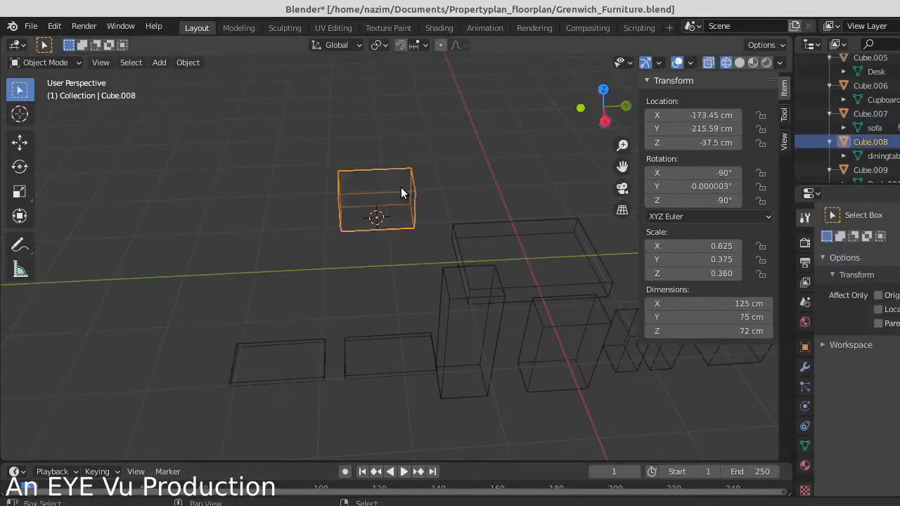
pyautogui.click(728, 304)
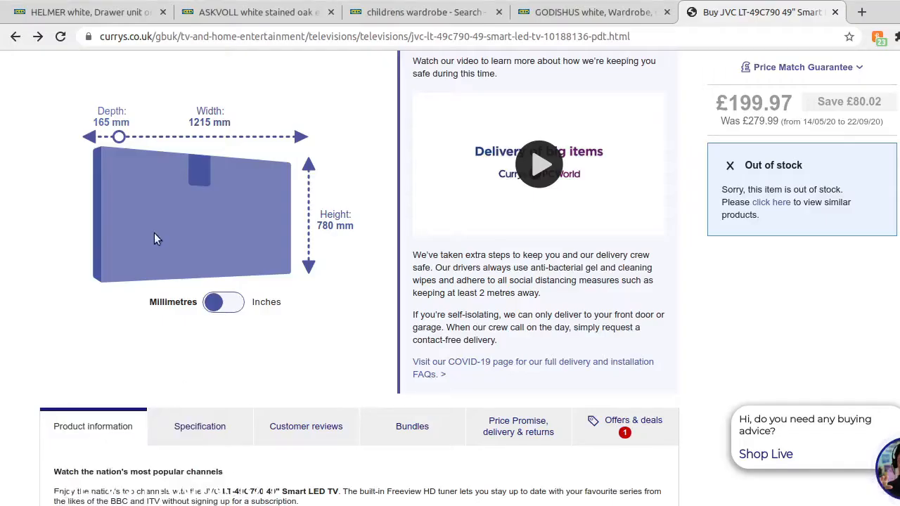
pyautogui.scroll(3, 271, 281)
pyautogui.scroll(-10, 397, 264)
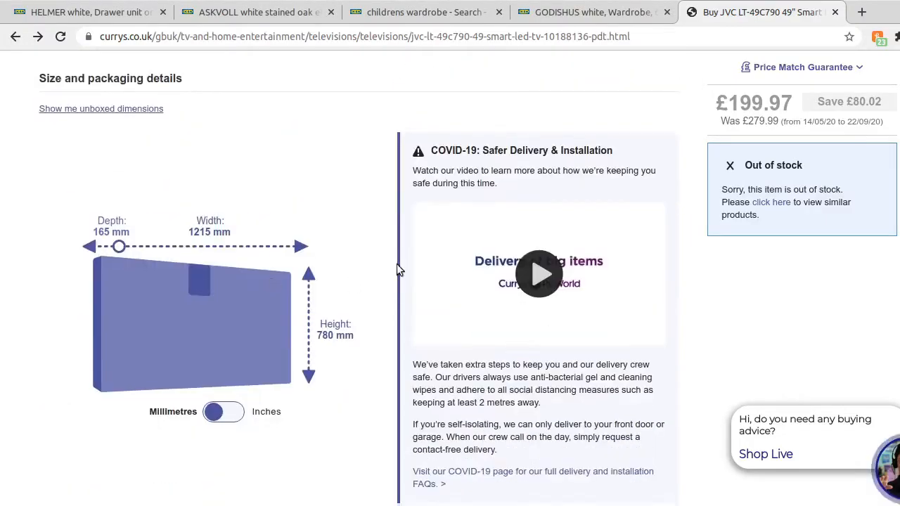
pyautogui.scroll(-8, 266, 280)
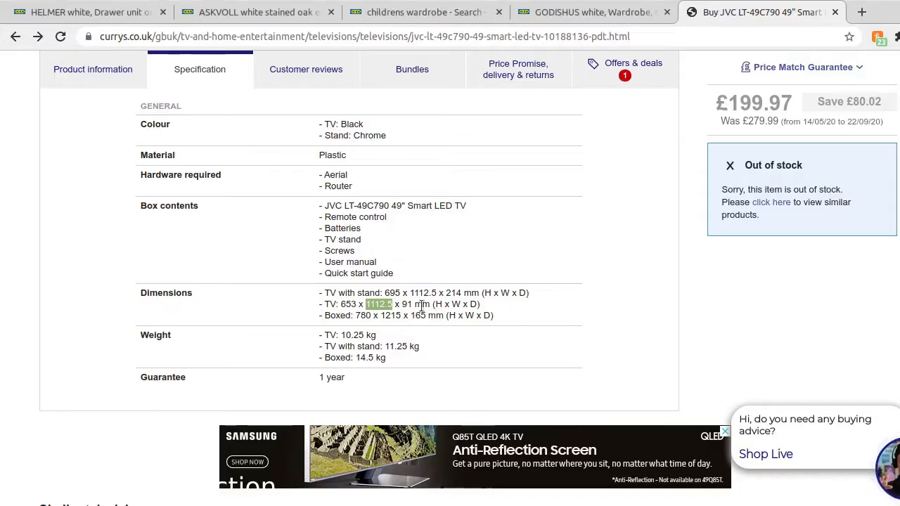
# - Size the duplicated dining table block as a TV, with dimensions X 111 cm, Y 65.3 cm and Z 9.1 cm
pyautogui.doubleClick(745, 317)
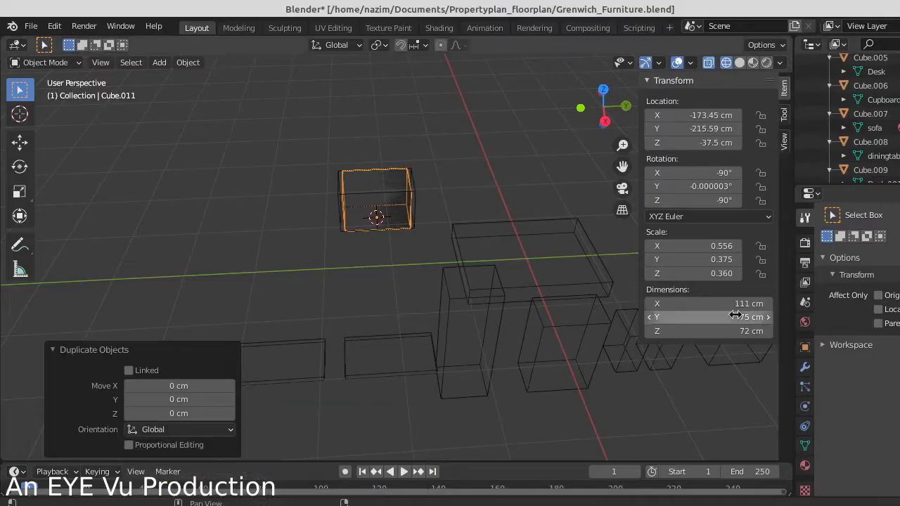
pyautogui.write('9.1')
pyautogui.press('Return')
pyautogui.write('9.1 cm')
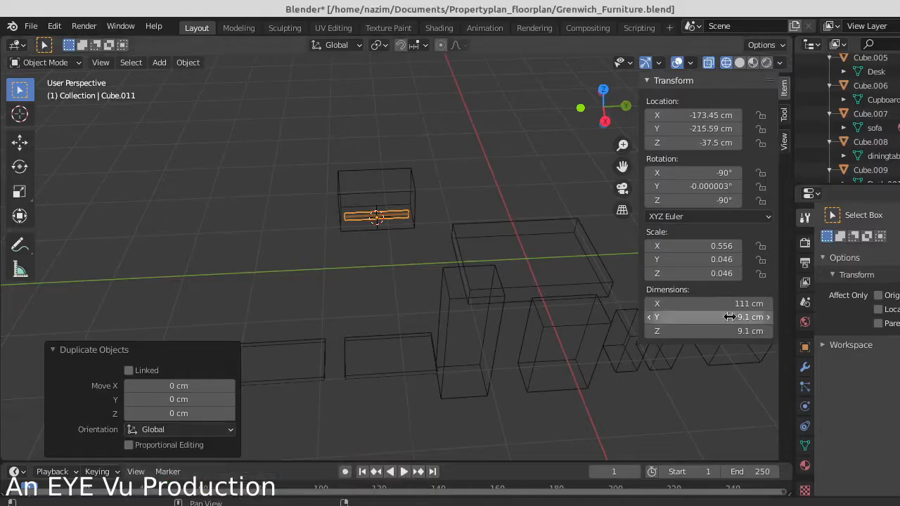
pyautogui.doubleClick(729, 317)
pyautogui.write('65.3')
pyautogui.press('Return')
pyautogui.moveTo(478, 229); pyautogui.dragTo(406, 233, button='middle')
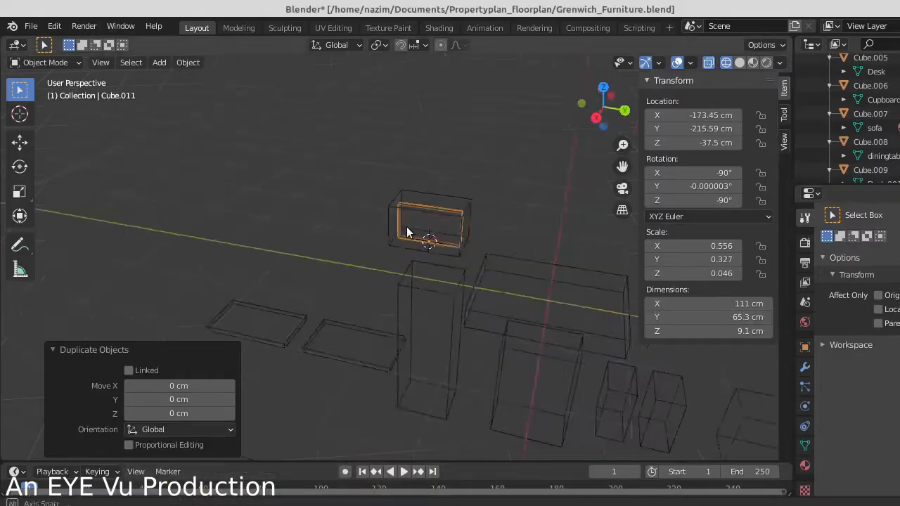
# - Move the TV block along Y clear of the dining table, group it in a tv collection and save the furniture file
pyautogui.press('g')
pyautogui.press('y')
pyautogui.click(552, 259)
pyautogui.moveTo(551, 259); pyautogui.dragTo(422, 313, button='middle')
pyautogui.hotkey('ctrl', 's')
pyautogui.hotkey('ctrl', 'g')
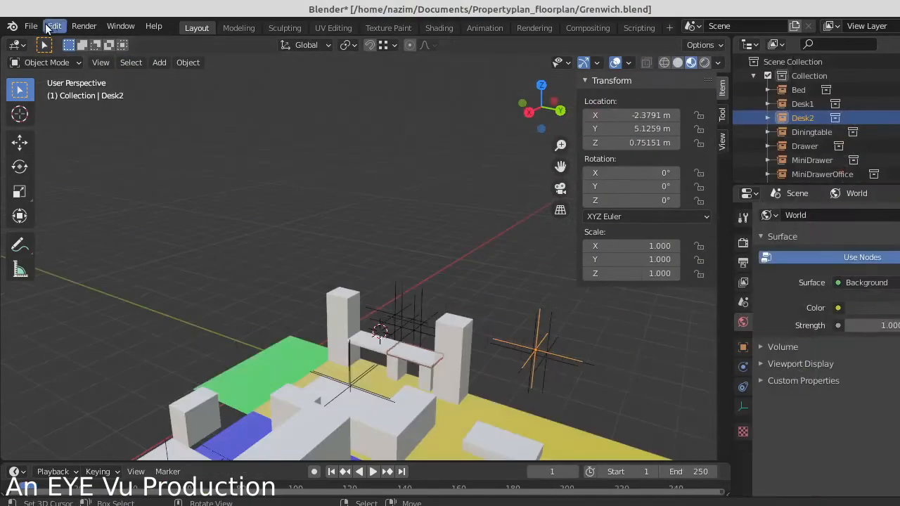
# - Link the tv collection into the Grenwich file and move it in plan to the desks along the yellow room's wall
pyautogui.click(31, 26)
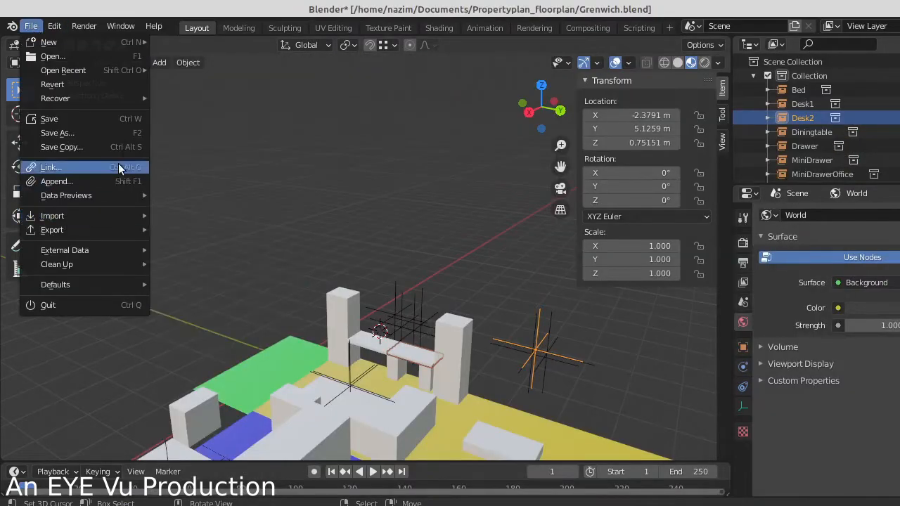
pyautogui.click(118, 167)
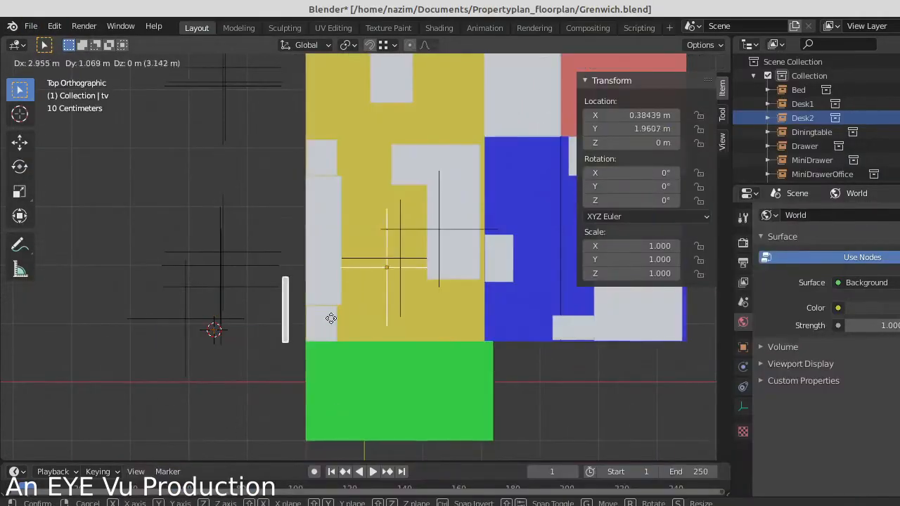
pyautogui.click(355, 253)
pyautogui.moveTo(373, 262); pyautogui.dragTo(381, 359, button='middle')
pyautogui.press('g')
pyautogui.click(384, 327)
# - Raise the TV above the desks to about Z 1.46 m in front view and save the file
pyautogui.moveTo(385, 327); pyautogui.dragTo(536, 325, button='middle')
pyautogui.press('KP_1')
pyautogui.press('g')
pyautogui.click(441, 380)
pyautogui.hotkey('ctrl', 's')
# - Select the Wardrobe, examine the placed TV and the surrounding furniture from several angles, and save the file
pyautogui.scroll(-3, 507, 402)
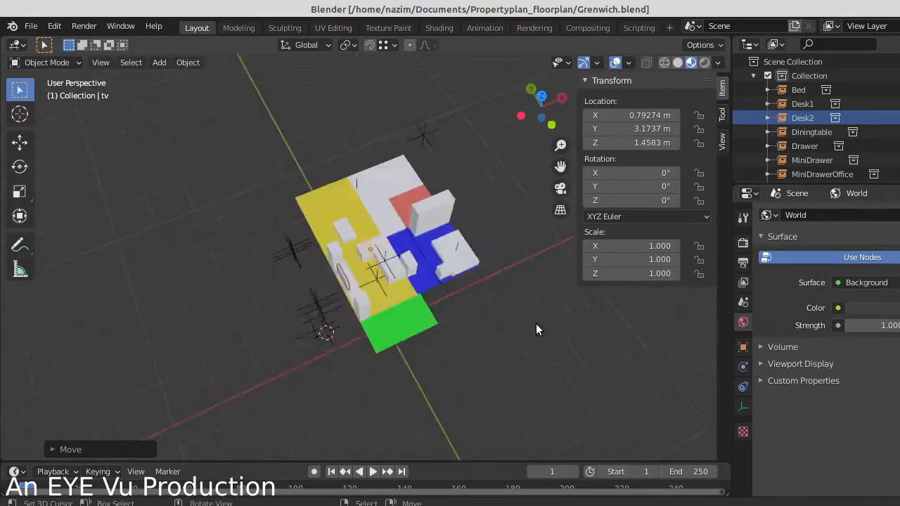
pyautogui.scroll(3, 536, 323)
pyautogui.click(496, 167)
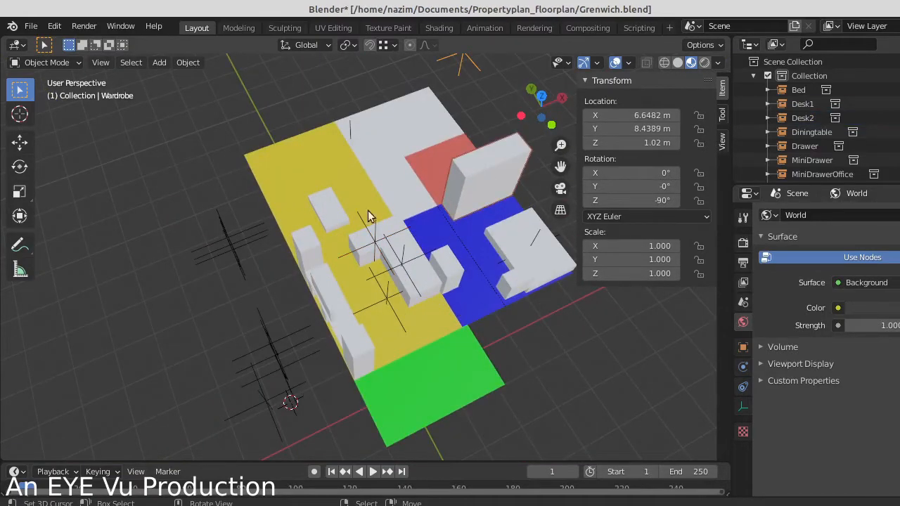
pyautogui.moveTo(368, 215); pyautogui.dragTo(397, 362, button='middle')
pyautogui.scroll(3, 326, 322)
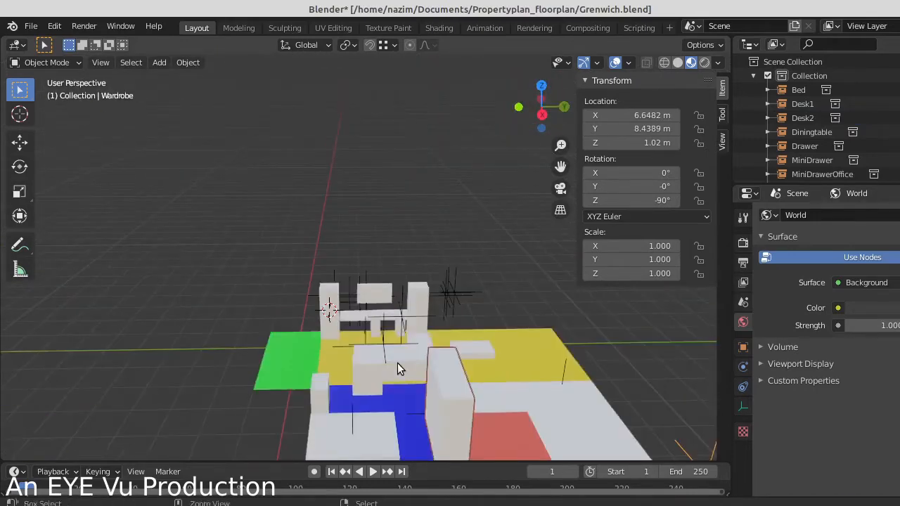
pyautogui.hotkey('ctrl', 's')
pyautogui.scroll(-5, 393, 314)
pyautogui.scroll(6, 452, 362)
pyautogui.moveTo(349, 348); pyautogui.dragTo(460, 354, button='middle')
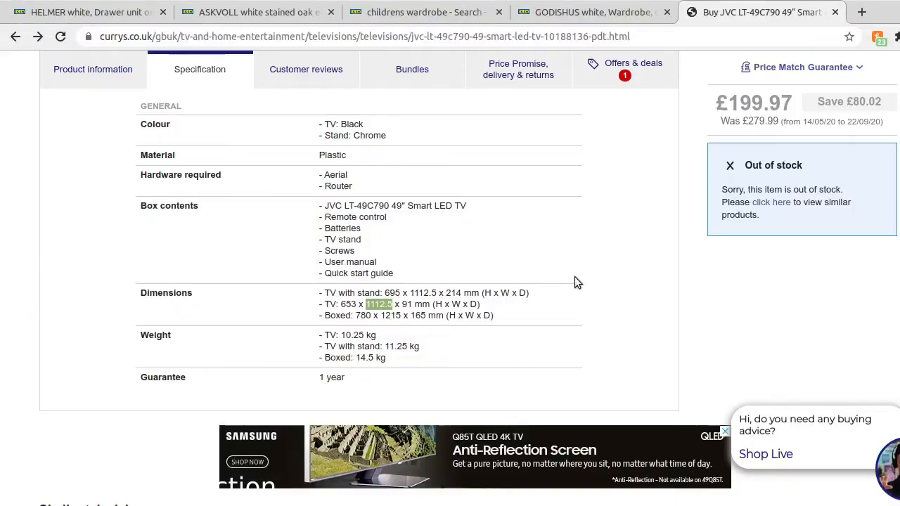
# - Revisit the TV's product page and examine the whole furnished floor plan from all sides
pyautogui.scroll(15, 577, 339)
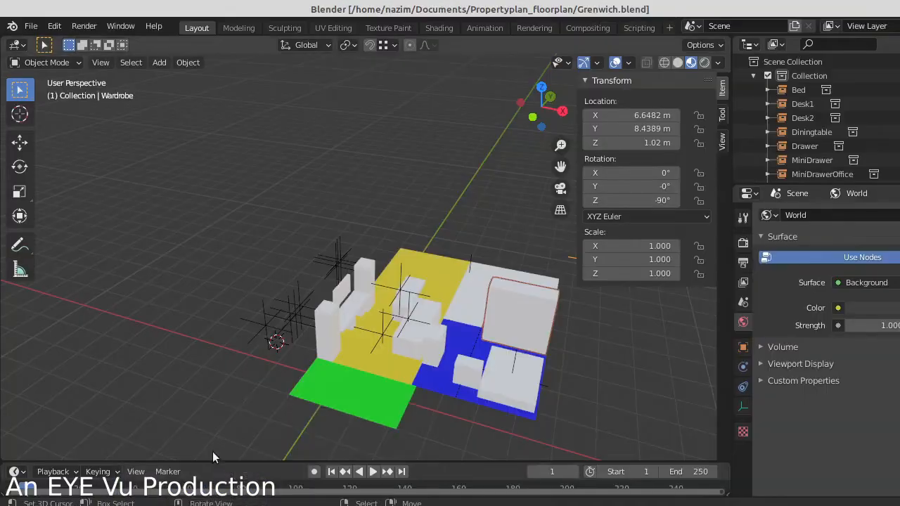
pyautogui.moveTo(212, 451); pyautogui.dragTo(445, 304, button='middle')
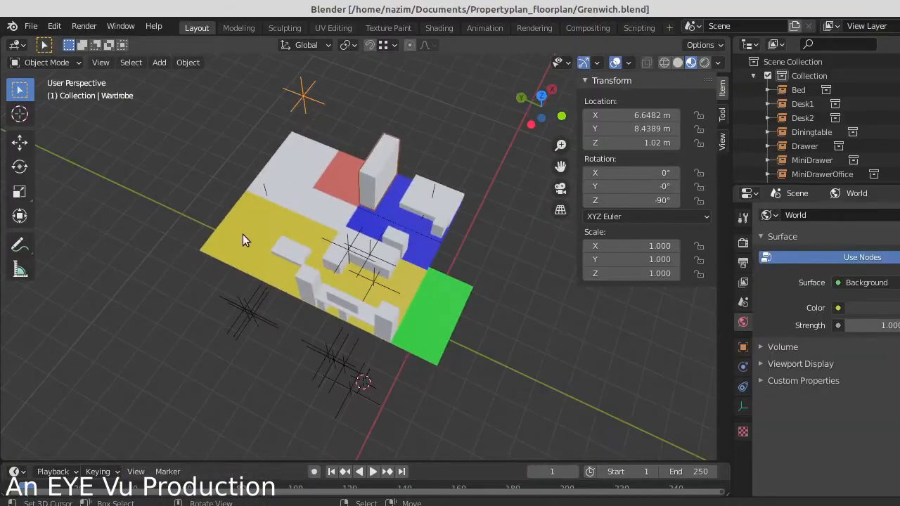
pyautogui.moveTo(242, 240); pyautogui.dragTo(278, 209, button='middle')
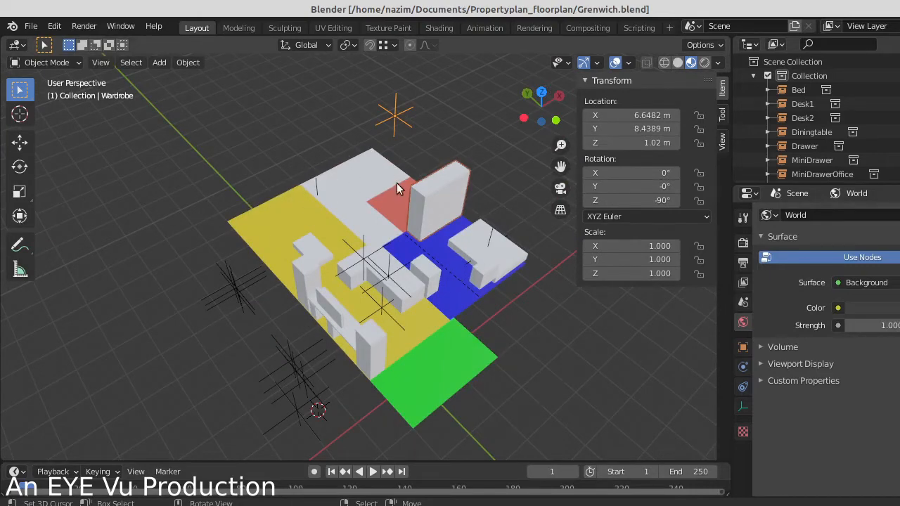
pyautogui.moveTo(403, 354); pyautogui.dragTo(379, 274, button='middle')
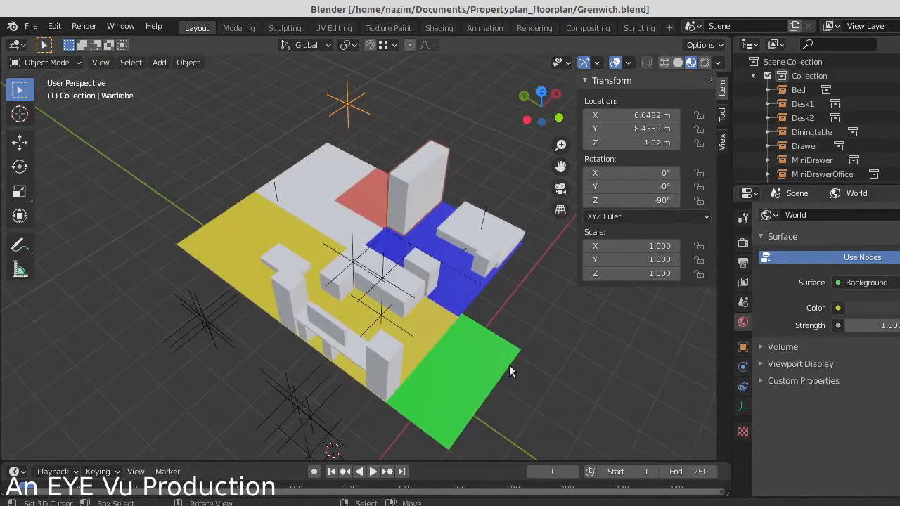
pyautogui.moveTo(509, 366); pyautogui.dragTo(337, 279, button='middle')
# - Move the dining table along X on the yellow room's floor and save the file
pyautogui.click(440, 251)
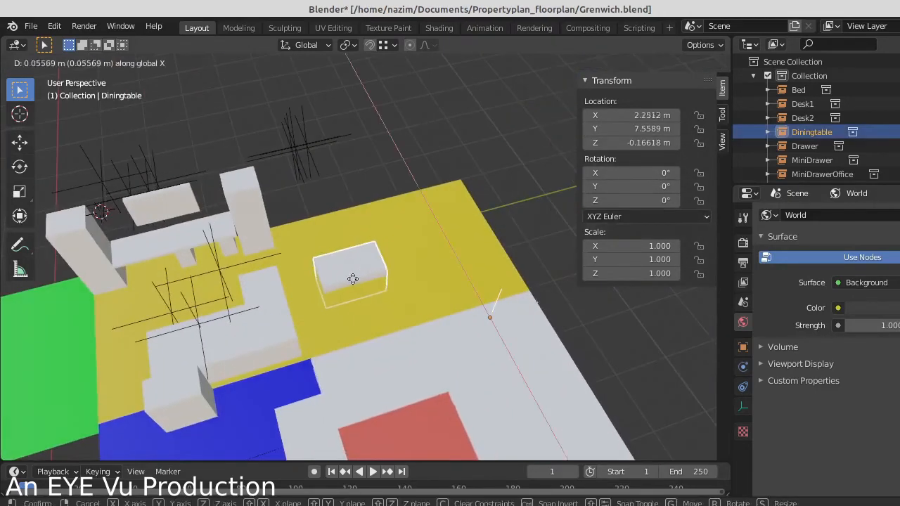
pyautogui.click(367, 275)
pyautogui.scroll(-6, 389, 292)
pyautogui.hotkey('ctrl', 's')
pyautogui.moveTo(390, 291); pyautogui.dragTo(586, 326, button='middle')
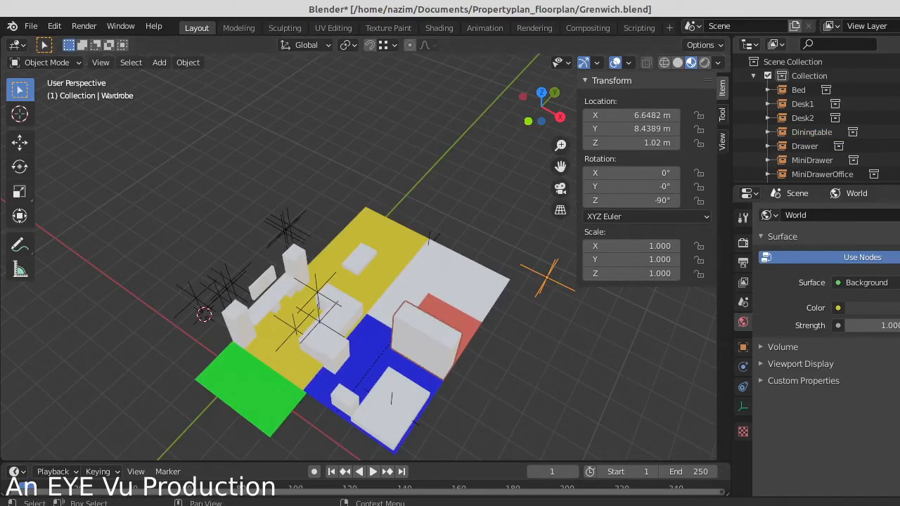
# - Close the Grenwich floor plan file
pyautogui.hotkey('ctrl', 'q')
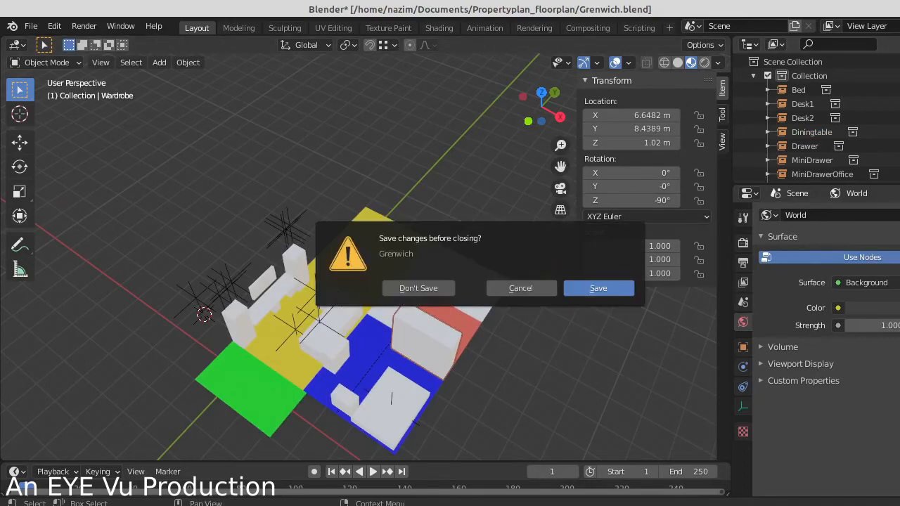
pyautogui.click(547, 291)
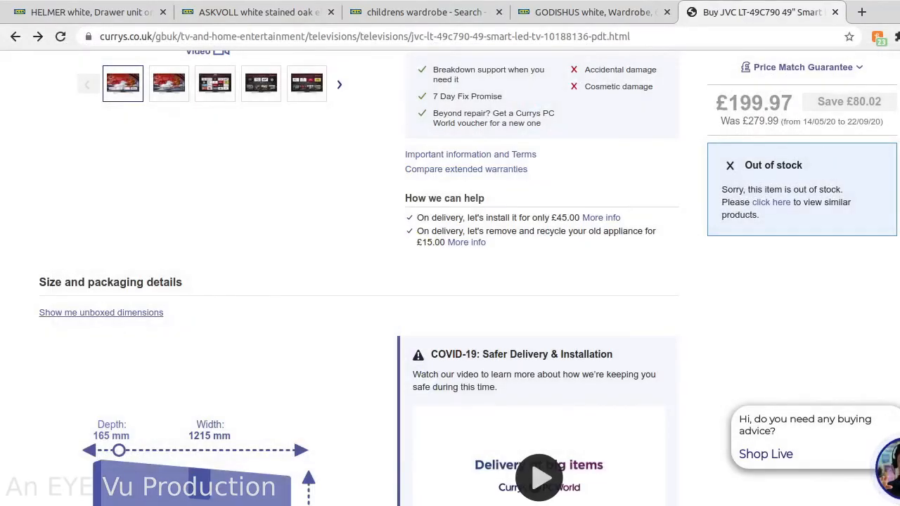
pyautogui.rightClick(751, 505)
pyautogui.click(802, 470)
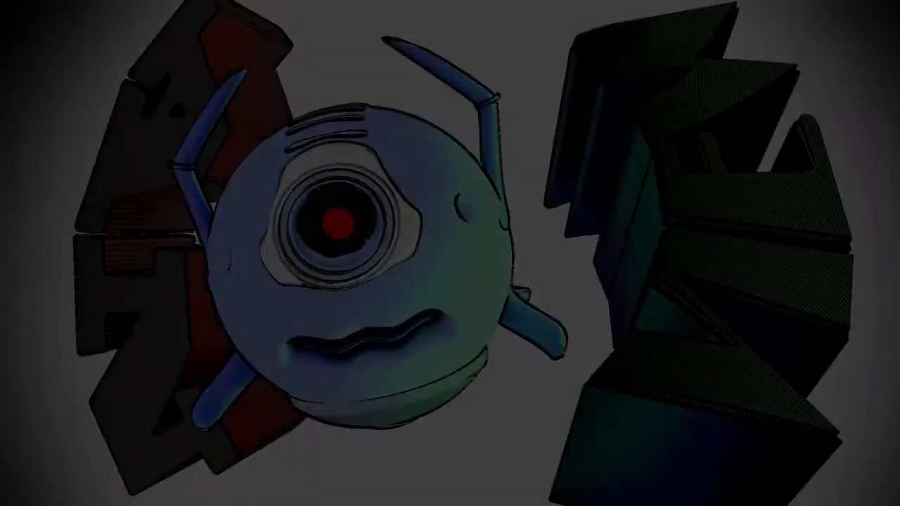